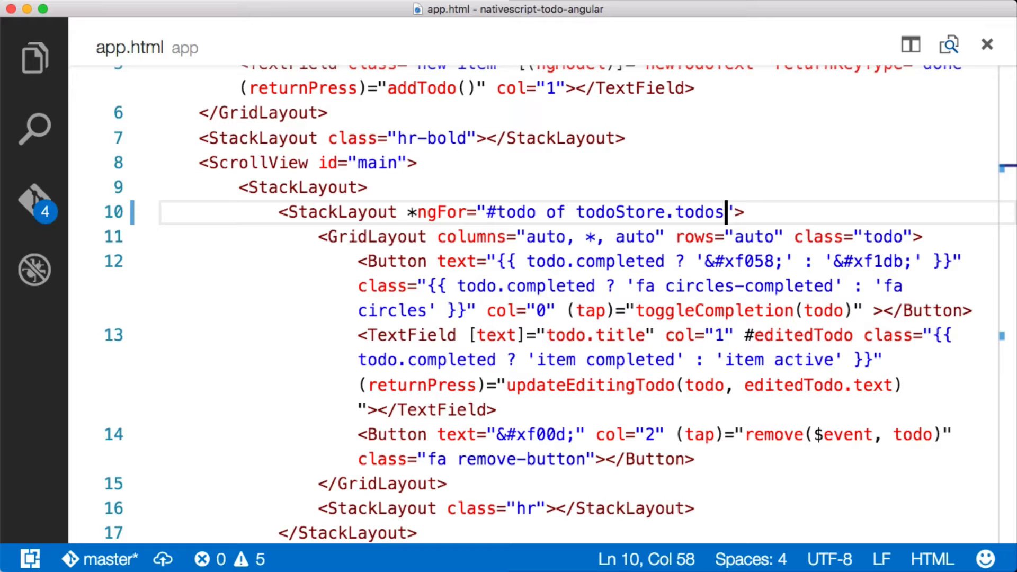
Try the Active, Done and All segments of the filter bar in the emulator, then return to the editor.
{"action": "key", "text": "super+Tab"}
{"action": "key", "text": "super+Tab"}
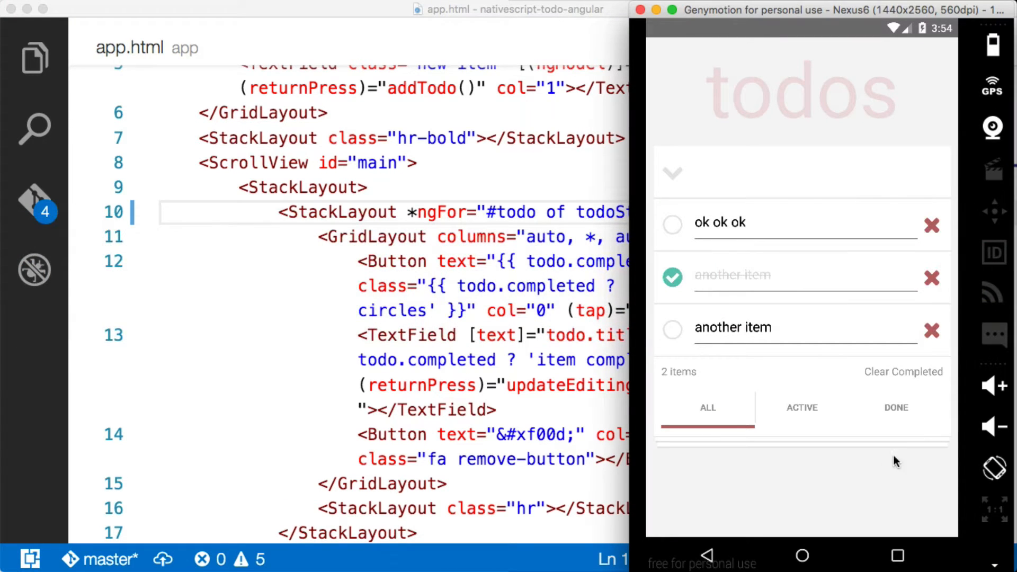
{"action": "left_click", "coordinate": [793, 405]}
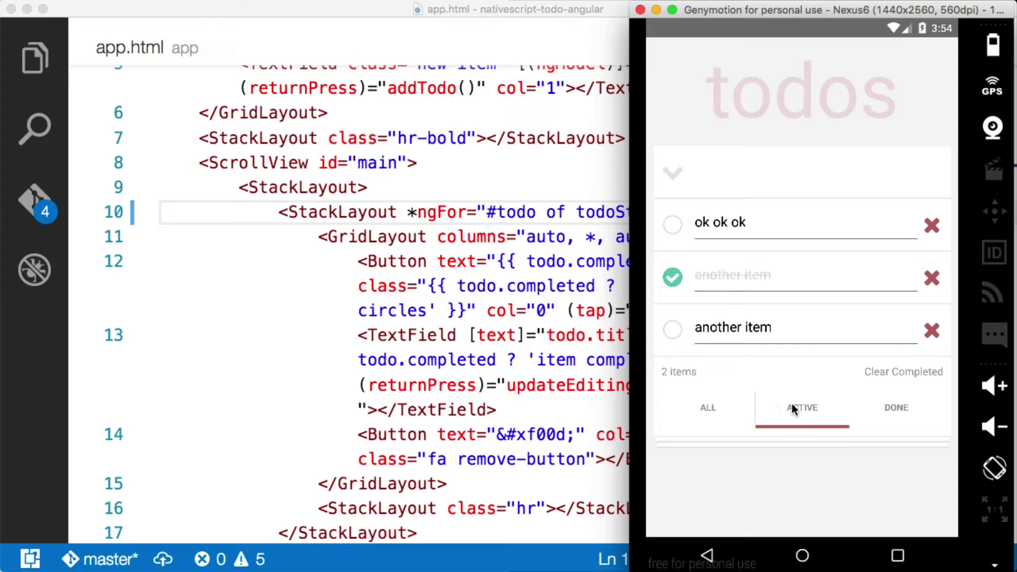
{"action": "left_click", "coordinate": [899, 406]}
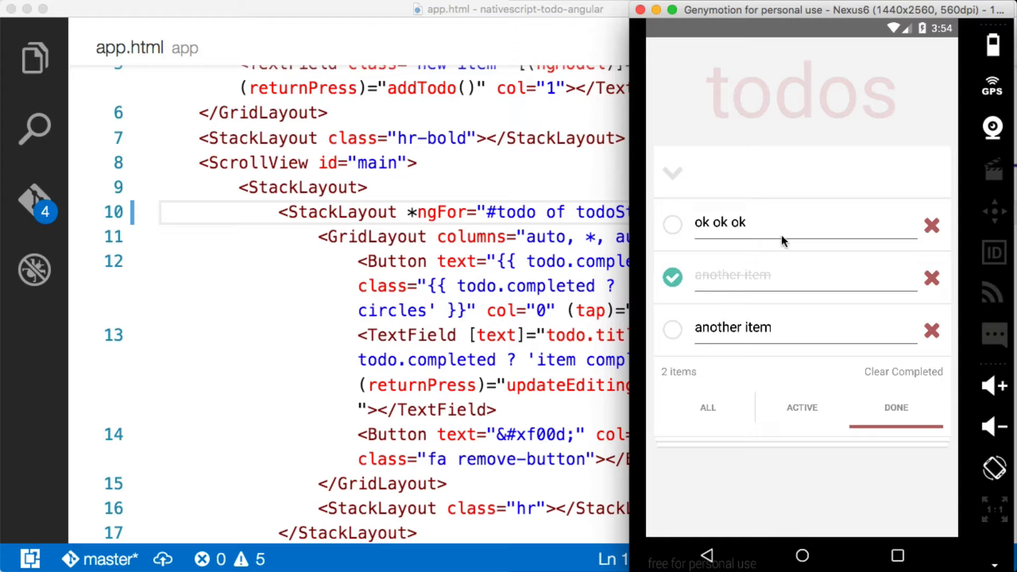
{"action": "left_click", "coordinate": [796, 409]}
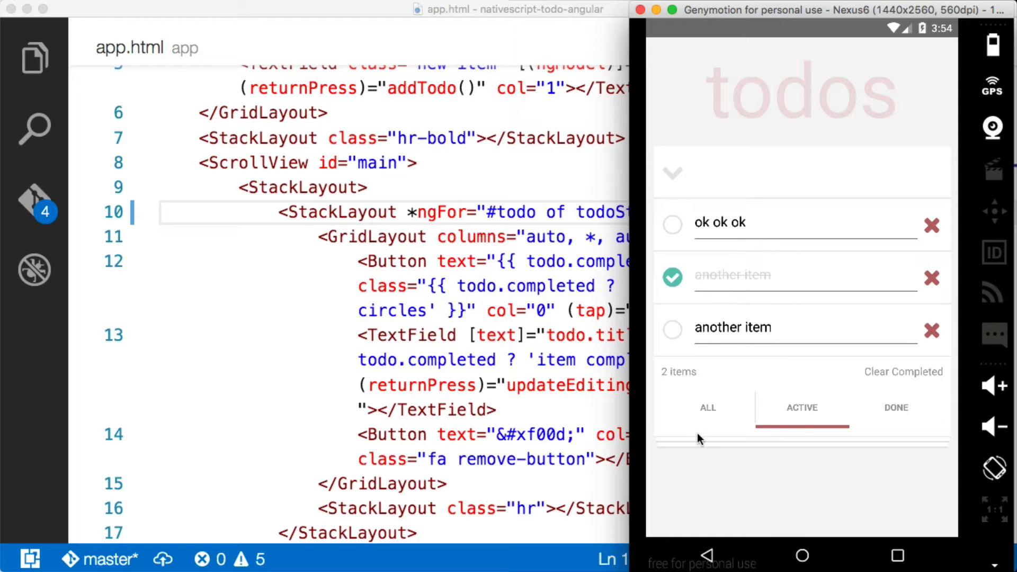
{"action": "left_click", "coordinate": [718, 421]}
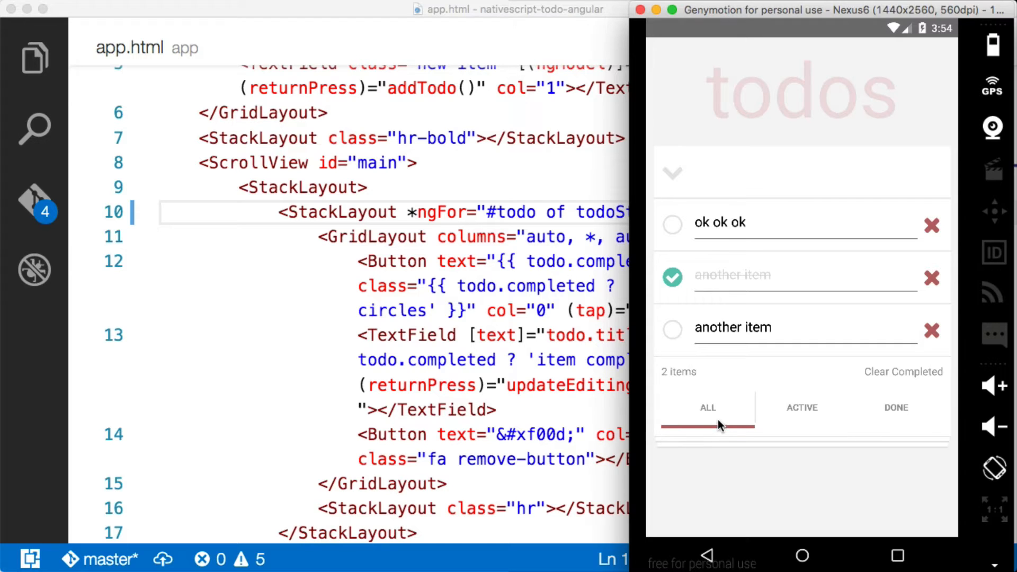
{"action": "key", "text": "super+Tab"}
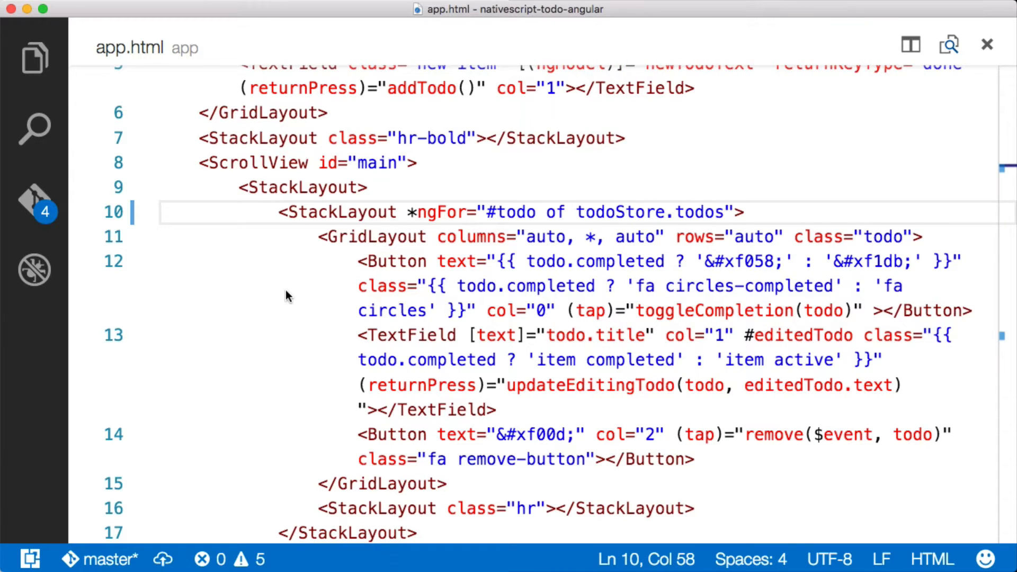
{"action": "type", "text": "| "}
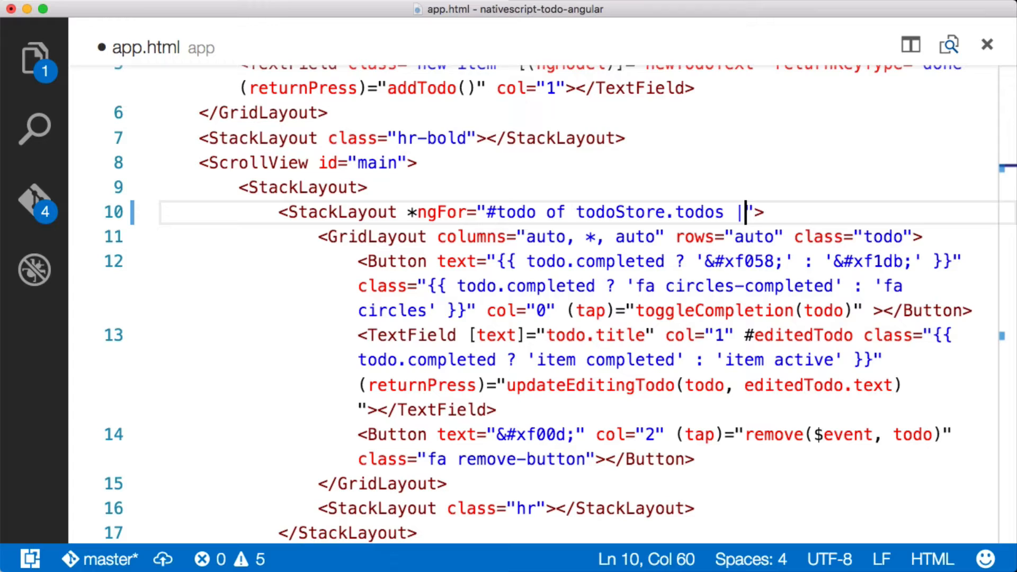
{"action": "type", "text": "uppercase"}
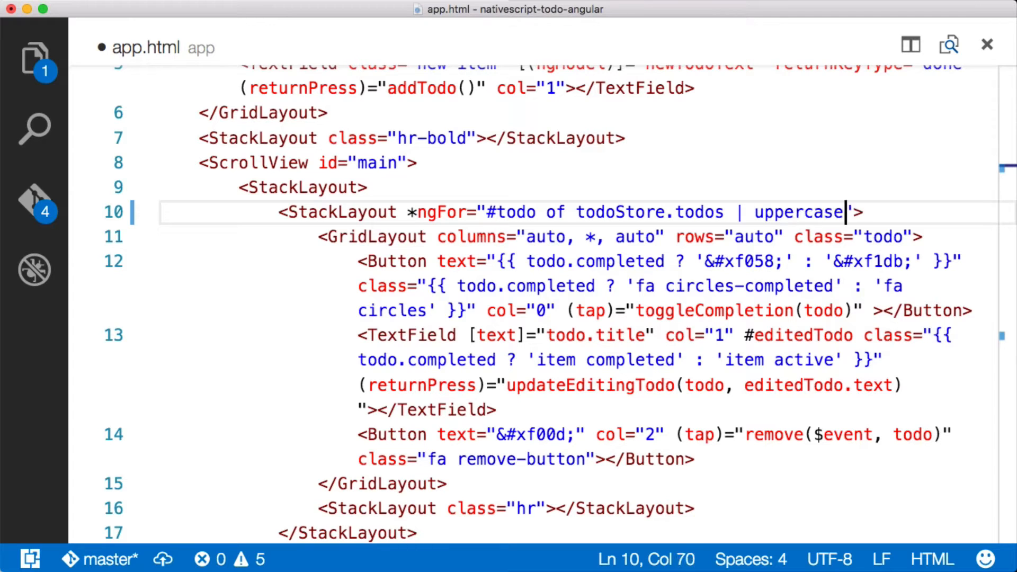
On line 10 swap the uppercase test pipe for json, then remove the test pipe and save.
{"action": "key", "text": "Left"}
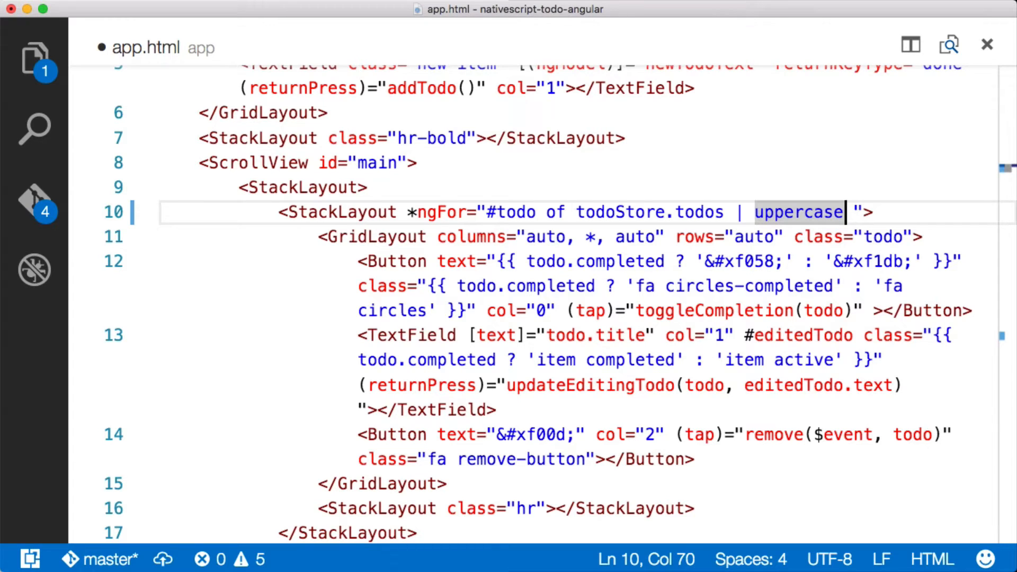
{"action": "key", "text": "shift+alt+Left"}
{"action": "type", "text": "json"}
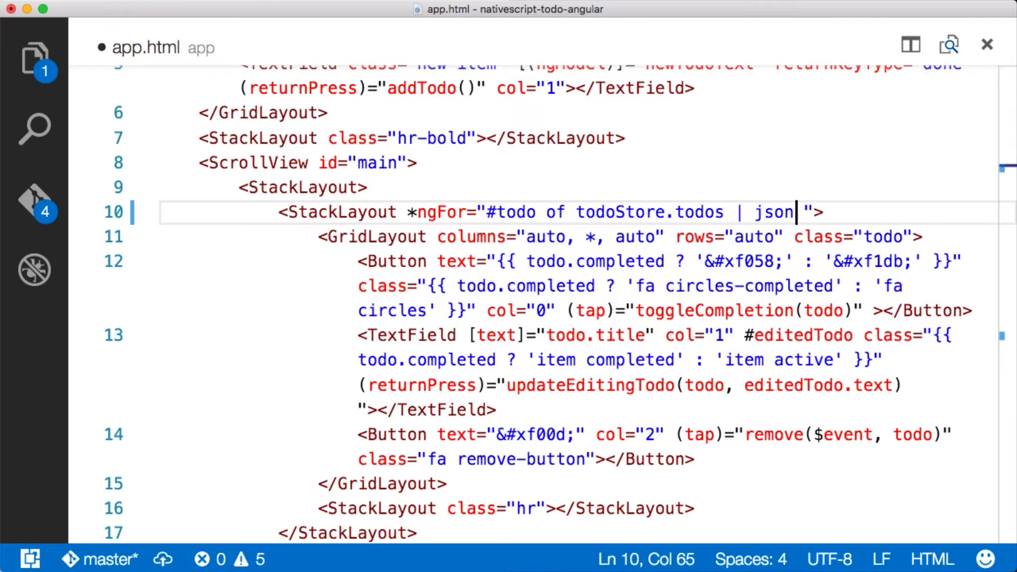
{"action": "key", "text": "Right"}
{"action": "key", "text": "shift+alt+Left"}
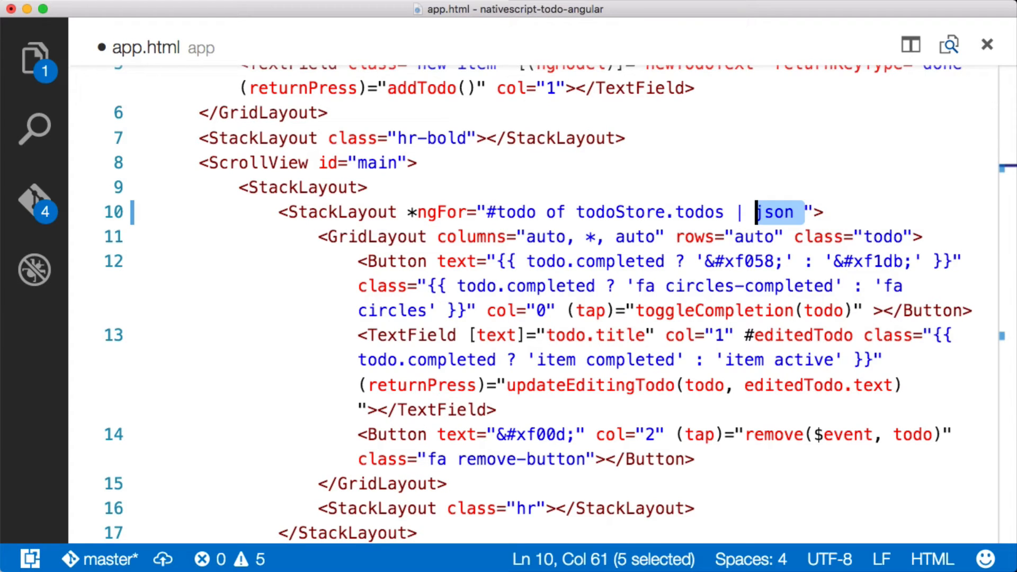
{"action": "key", "text": "shift+Left"}
{"action": "key", "text": "shift+Left"}
{"action": "key", "text": "shift+Left"}
{"action": "key", "text": "BackSpace"}
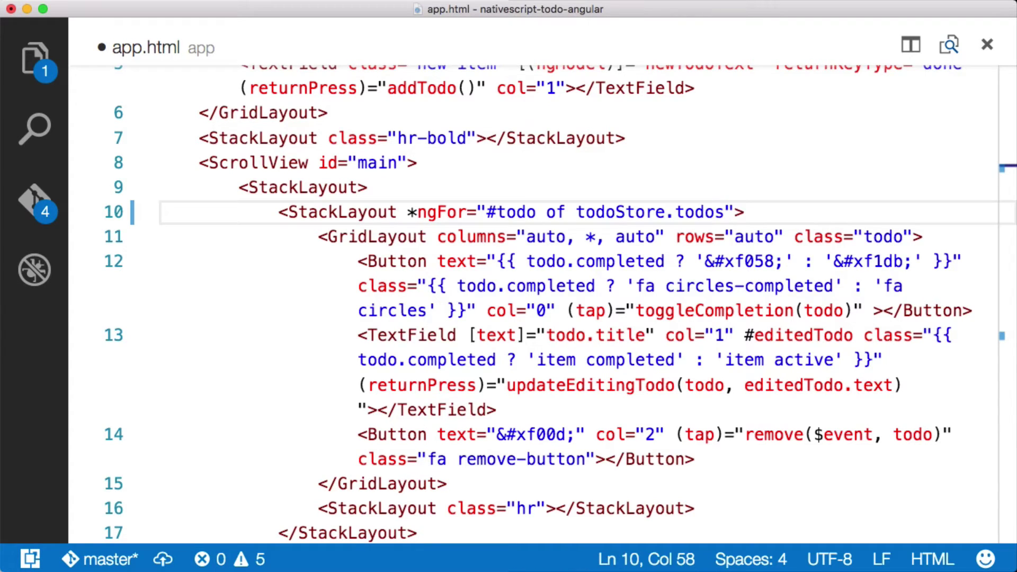
{"action": "key", "text": "super+s"}
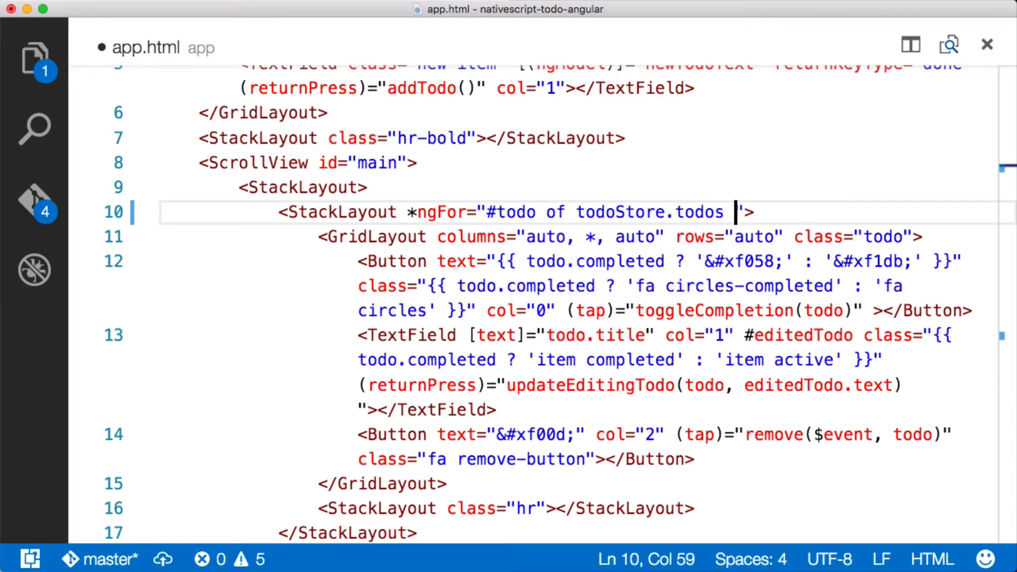
{"action": "type", "text": "| "}
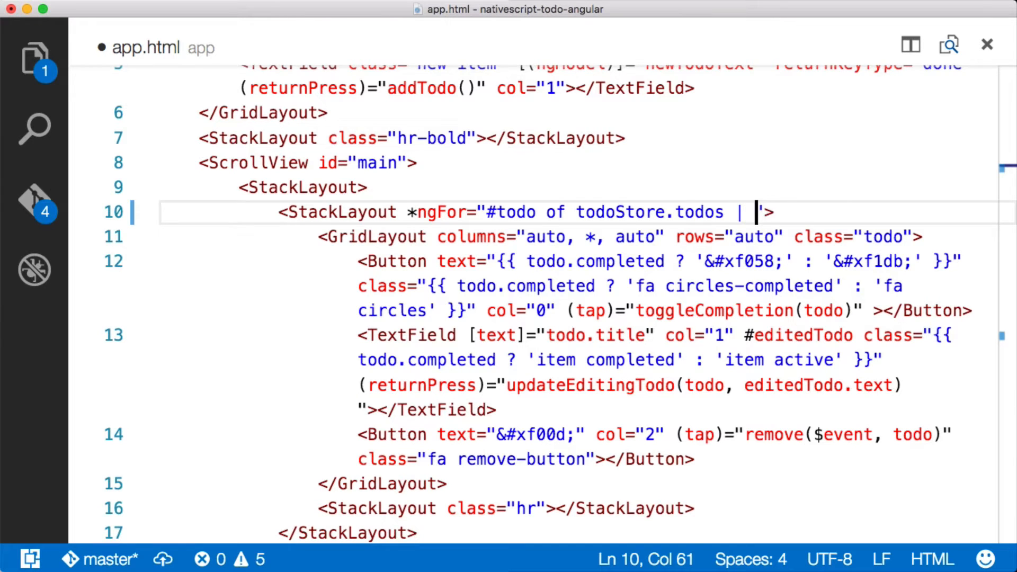
{"action": "type", "text": "completed:todoStore.completedFilter"}
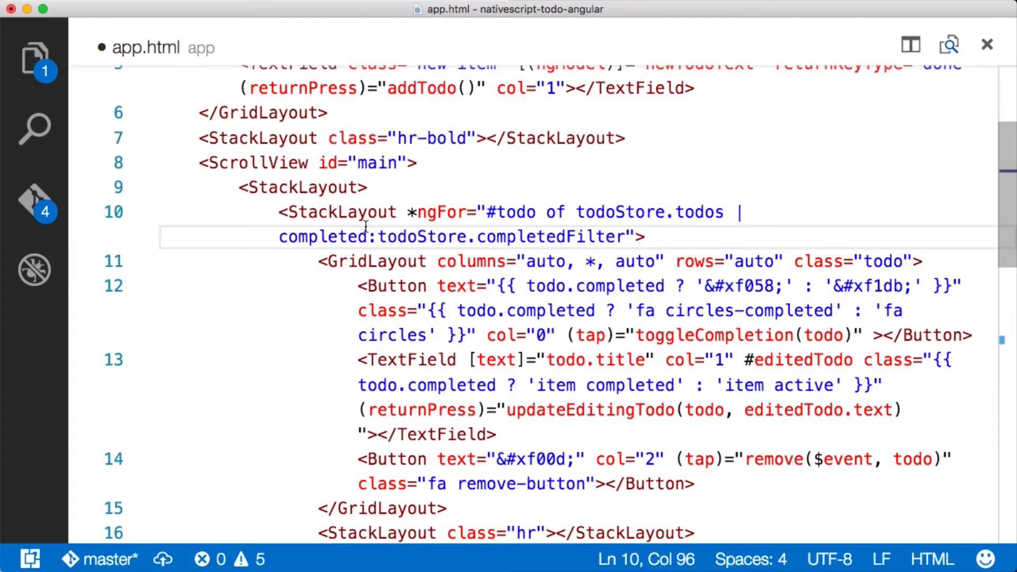
Highlight completed, completedFilter and todoStore in the new ' | completed:todoStore.completedFilter' pipe.
{"action": "double_click", "coordinate": [350, 237]}
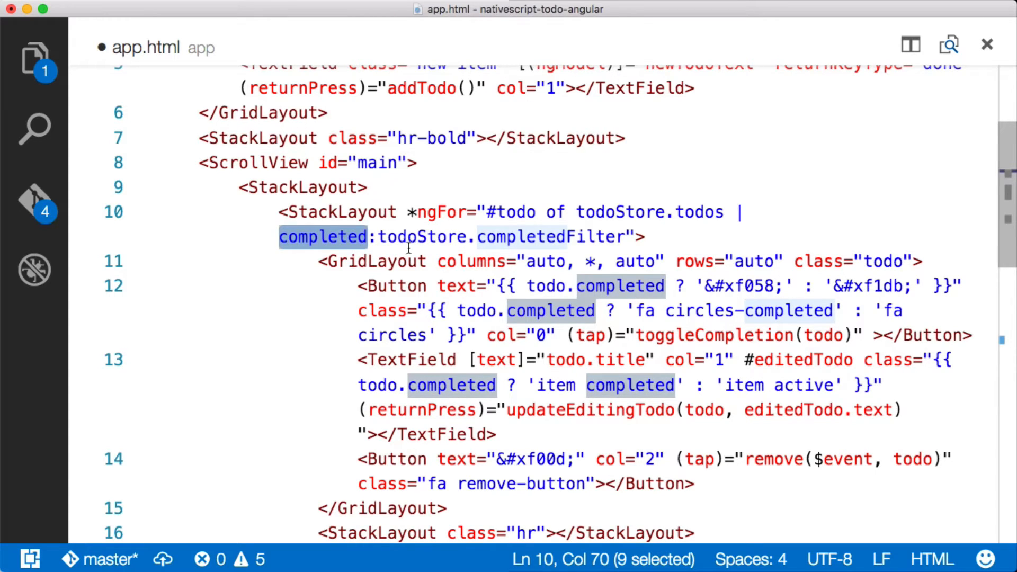
{"action": "double_click", "coordinate": [516, 237]}
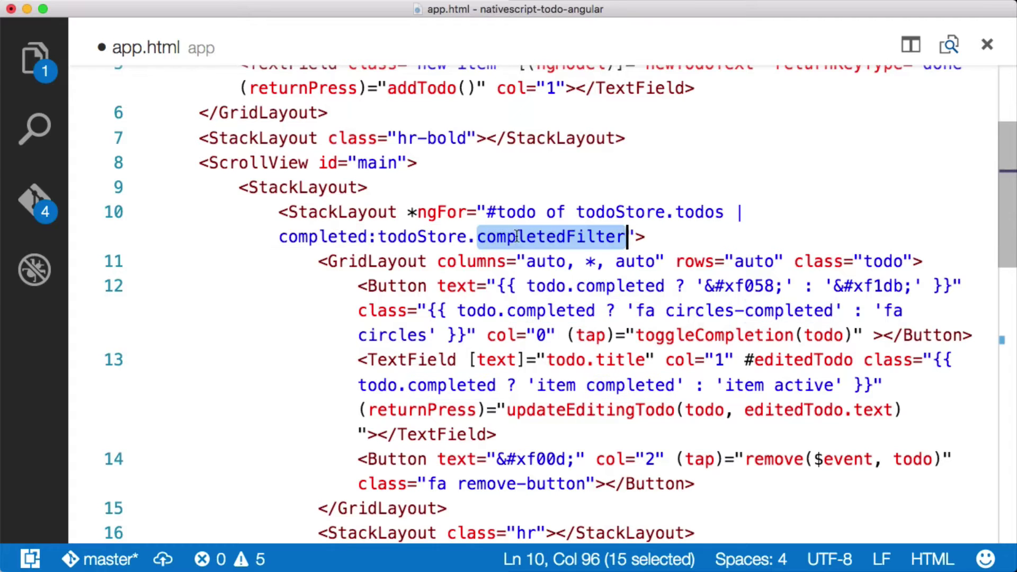
{"action": "double_click", "coordinate": [419, 238]}
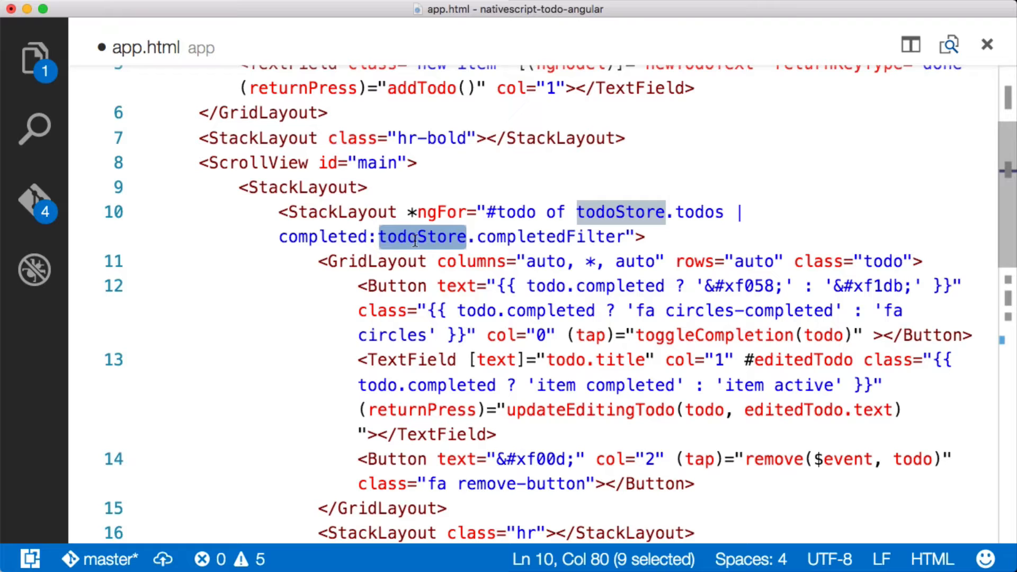
Quick-open completed.ts and point out its PipeTransform interface.
{"action": "key", "text": "super+p"}
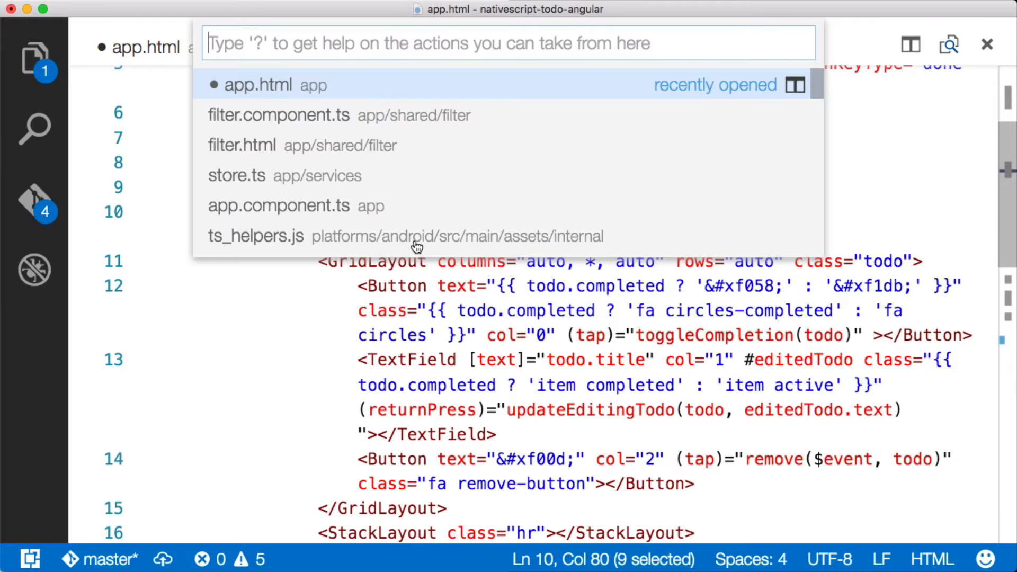
{"action": "type", "text": "completed"}
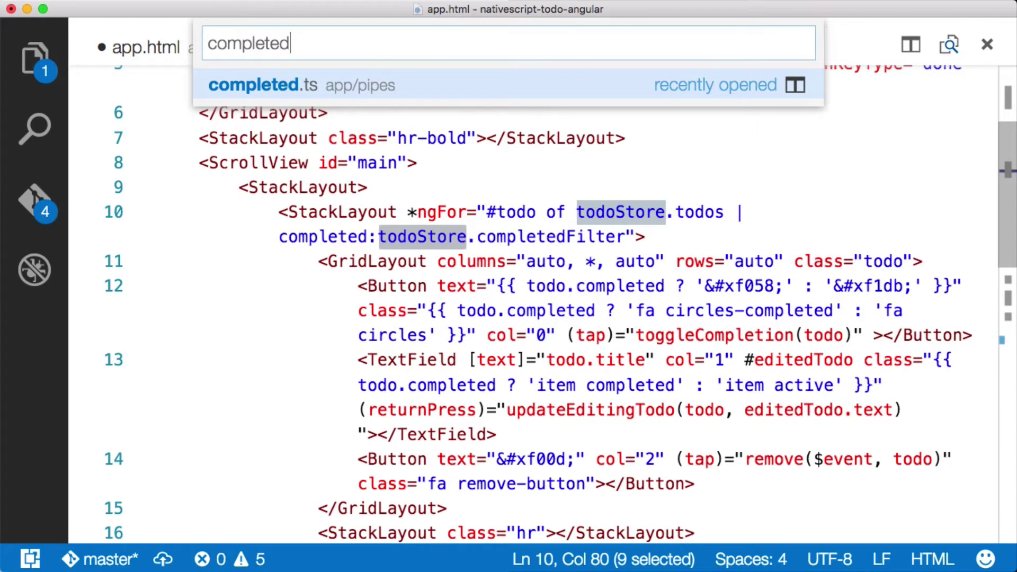
{"action": "type", "text": ".ts"}
{"action": "key", "text": "Return"}
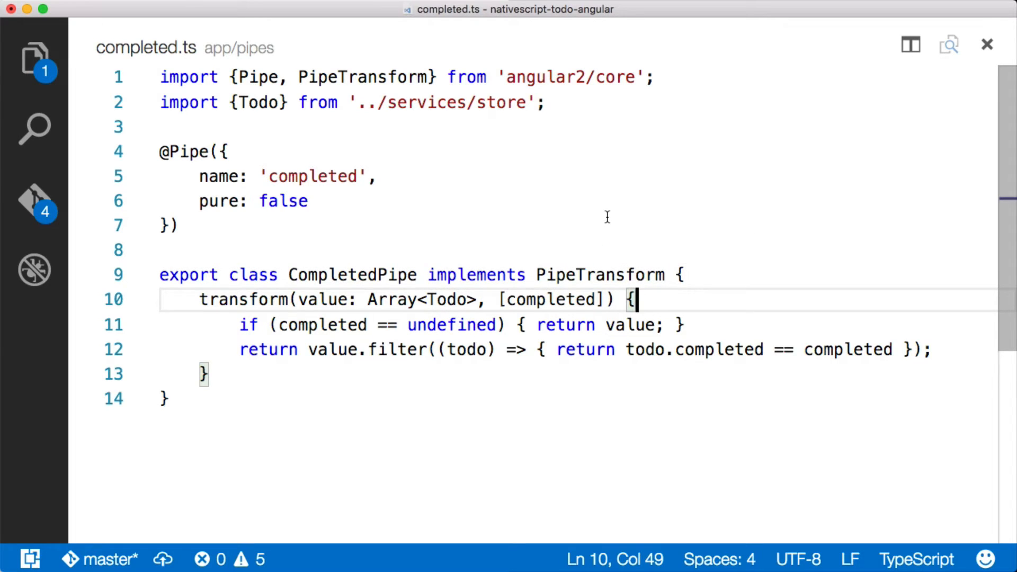
{"action": "double_click", "coordinate": [577, 274]}
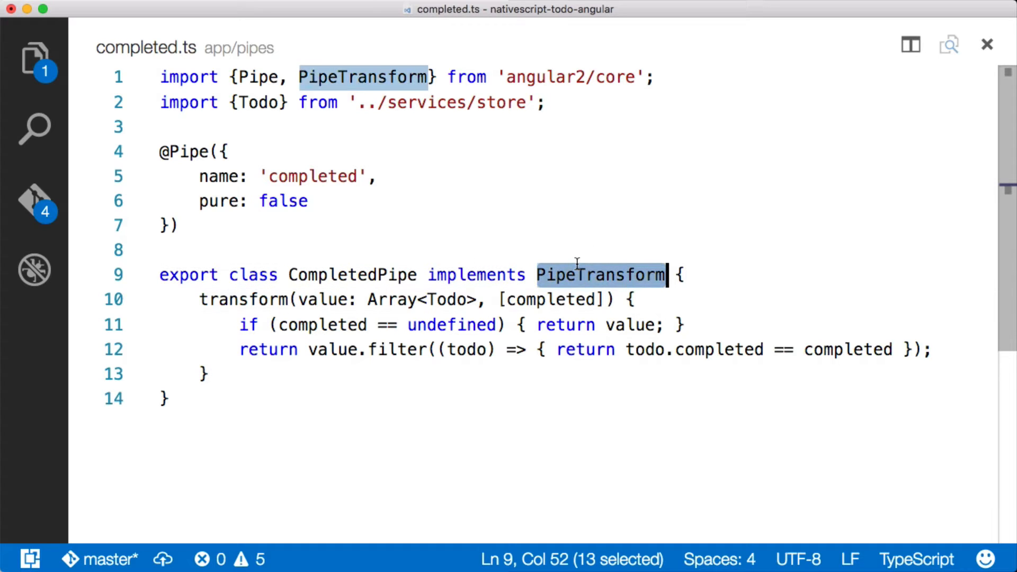
Highlight the transform signature: its name, the Array input type and the completed argument.
{"action": "double_click", "coordinate": [210, 299]}
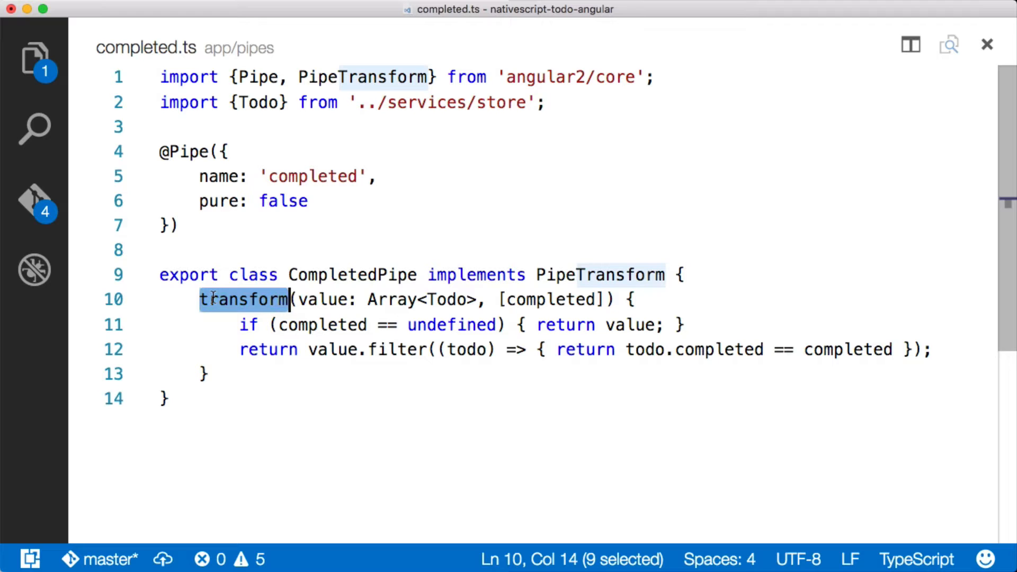
{"action": "triple_click", "coordinate": [300, 298]}
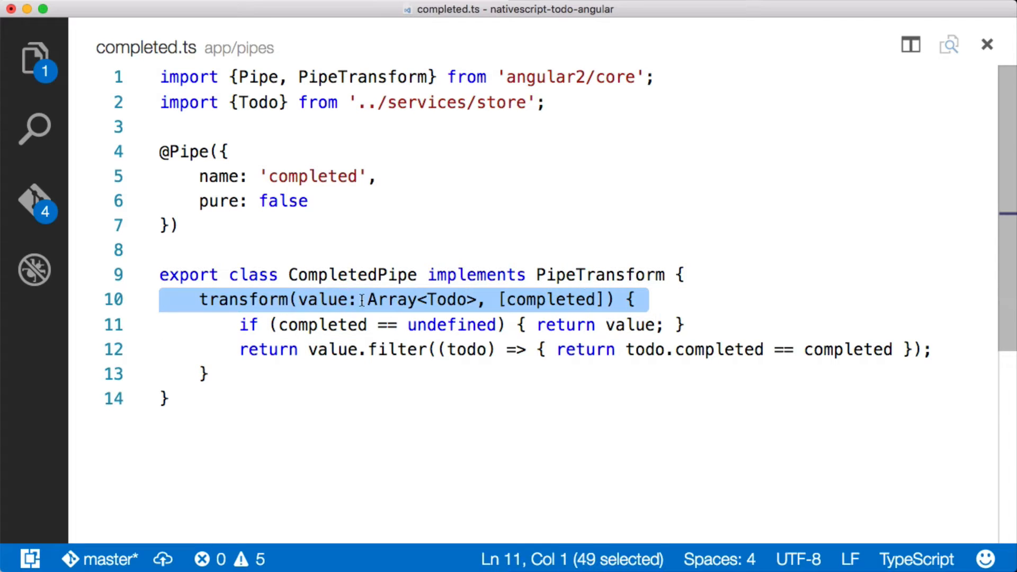
{"action": "double_click", "coordinate": [393, 299]}
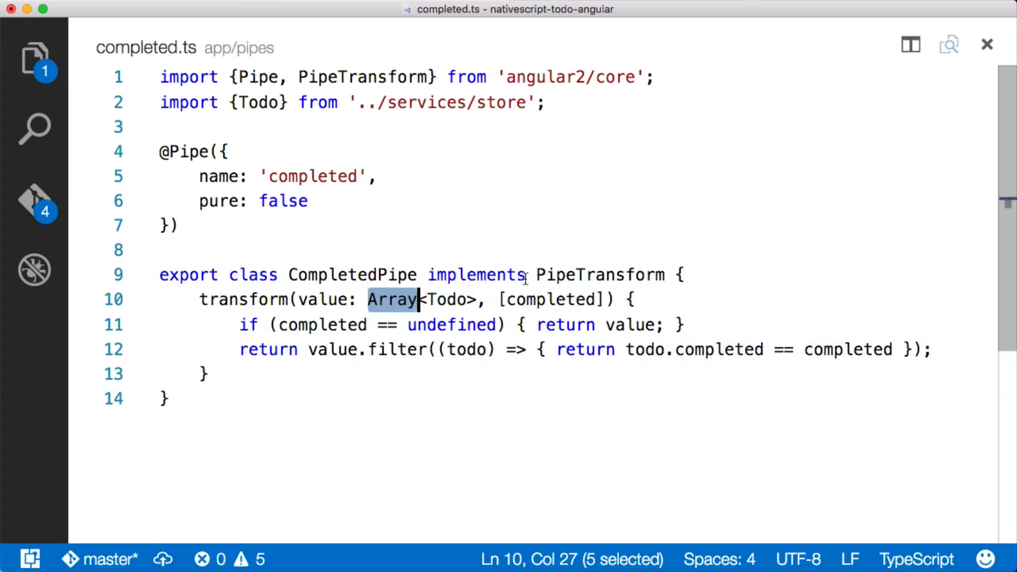
{"action": "double_click", "coordinate": [551, 299]}
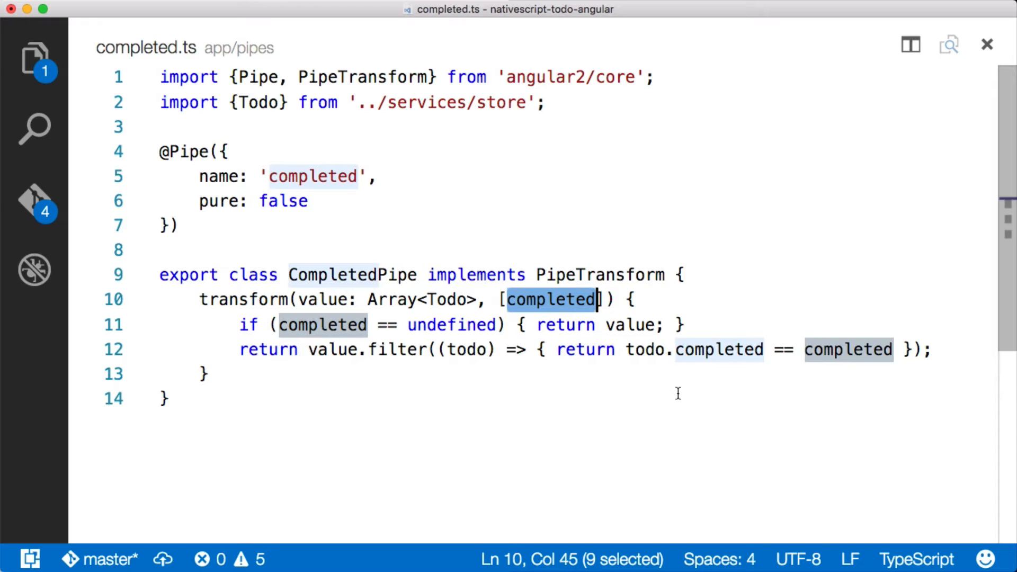
In the emulator tap Active, Done, Active and back to All on the segmented bar.
{"action": "key", "text": "super+Tab"}
{"action": "left_click", "coordinate": [816, 413]}
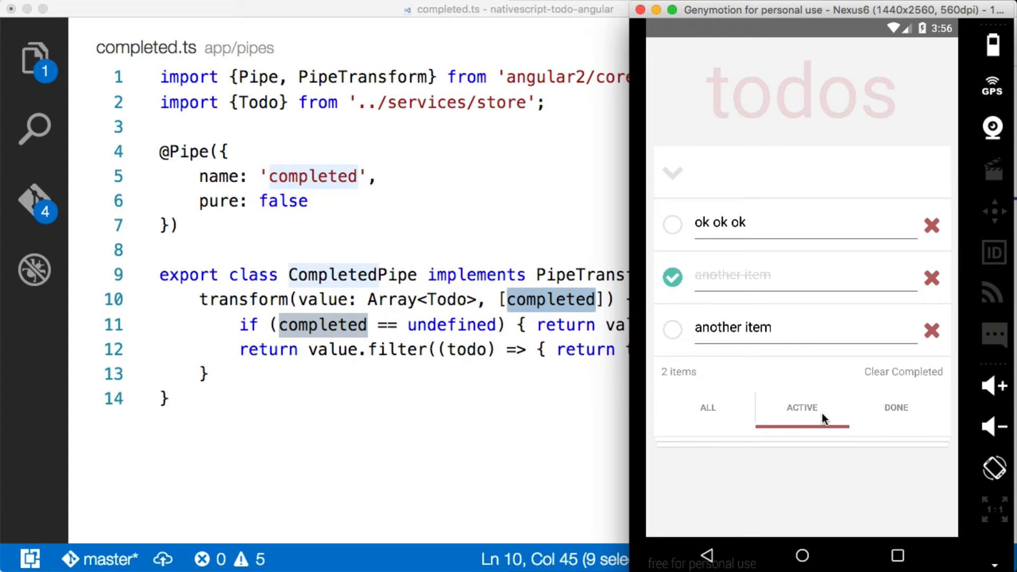
{"action": "left_click", "coordinate": [924, 408]}
{"action": "left_click", "coordinate": [808, 409]}
{"action": "left_click", "coordinate": [712, 411]}
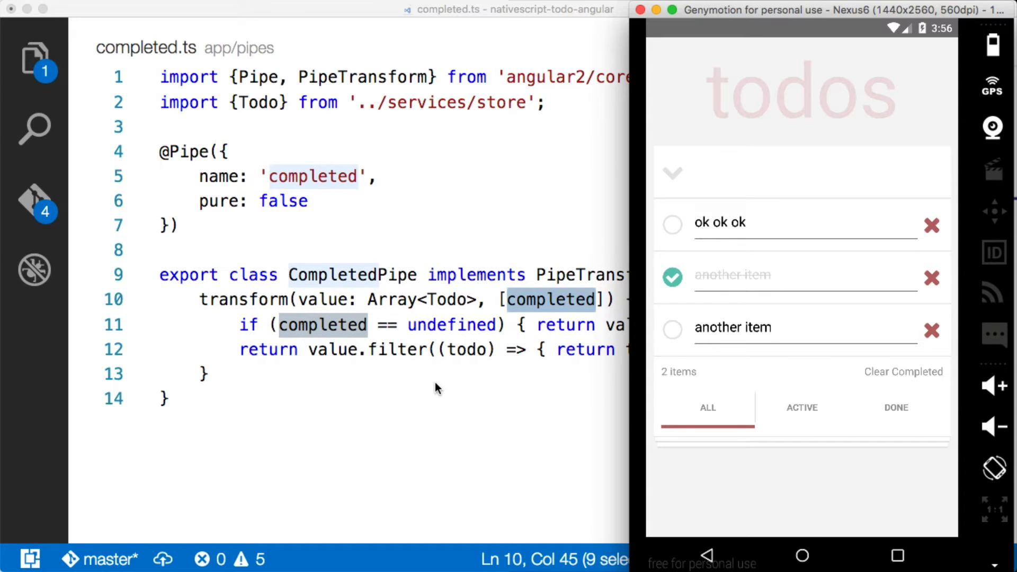
Back in the editor, quick-open filter.html and hide the file tree.
{"action": "key", "text": "super+Tab"}
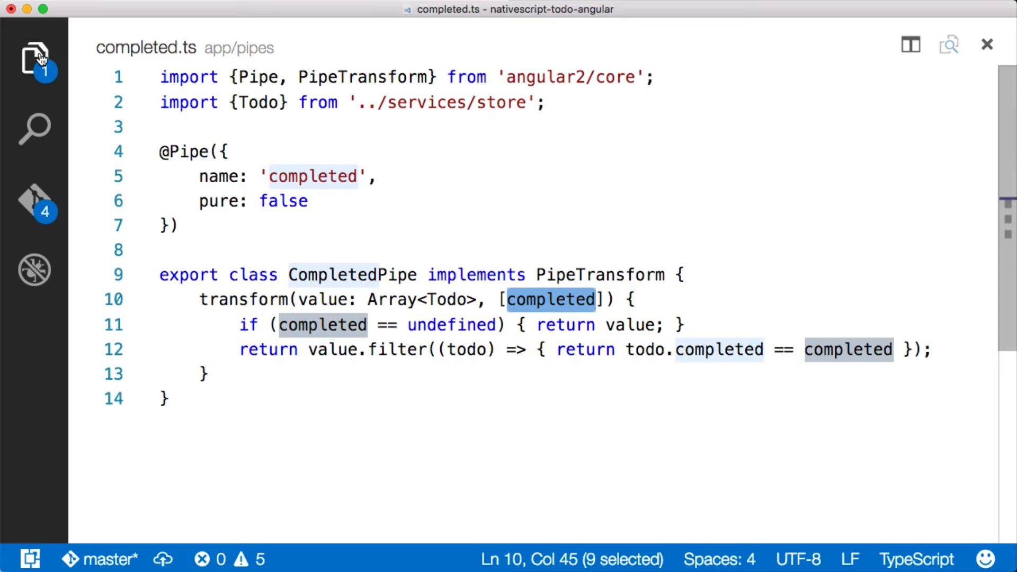
{"action": "left_click", "coordinate": [36, 60]}
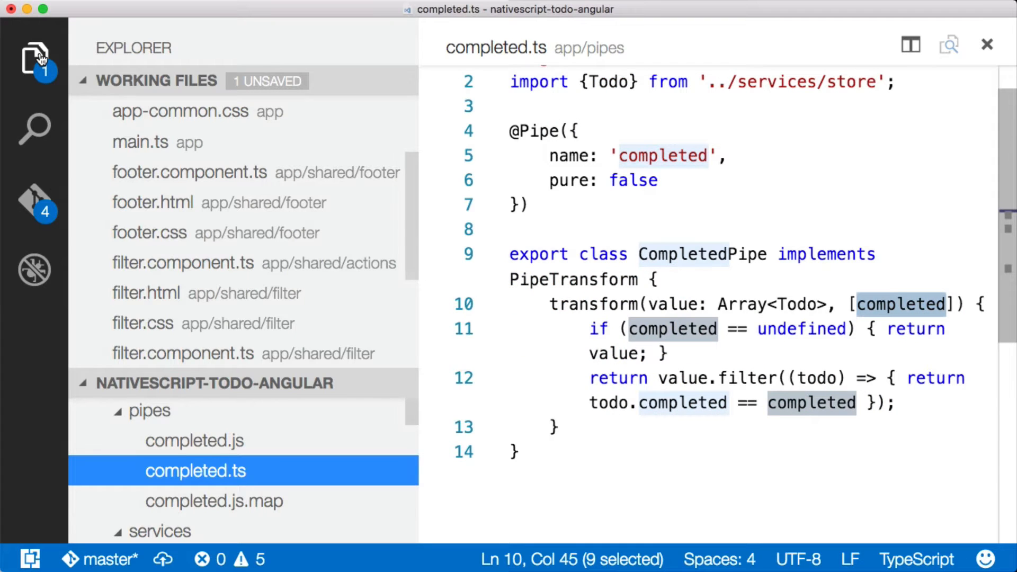
{"action": "key", "text": "super+p"}
{"action": "type", "text": "filter."}
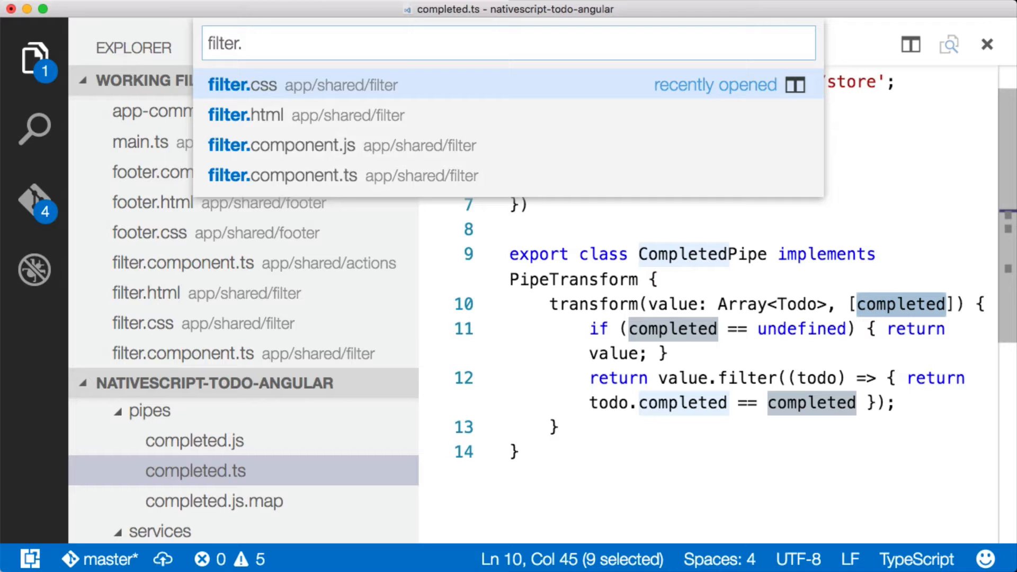
{"action": "type", "text": "t"}
{"action": "key", "text": "BackSpace"}
{"action": "type", "text": "html"}
{"action": "key", "text": "Return"}
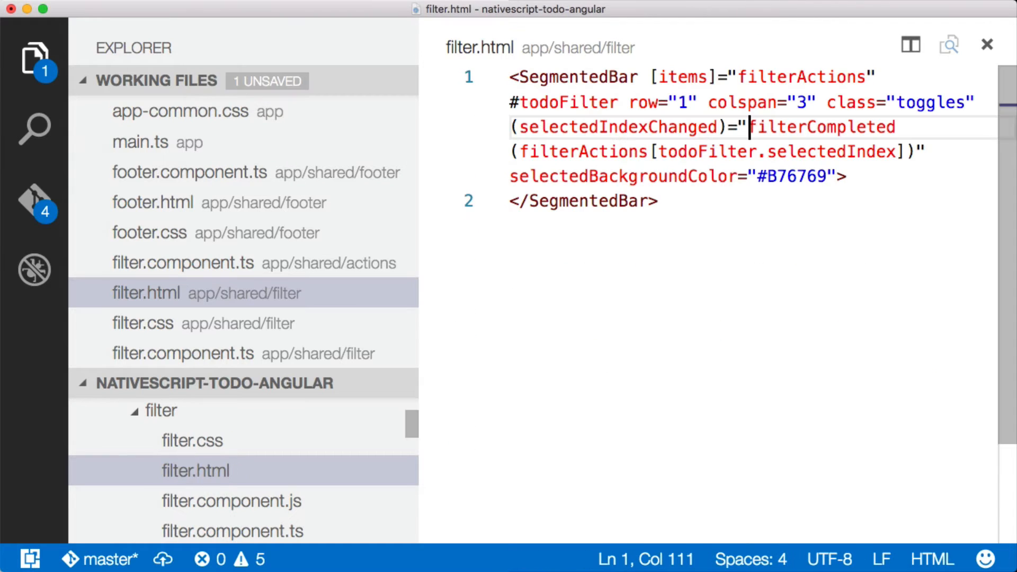
{"action": "key", "text": "super+b"}
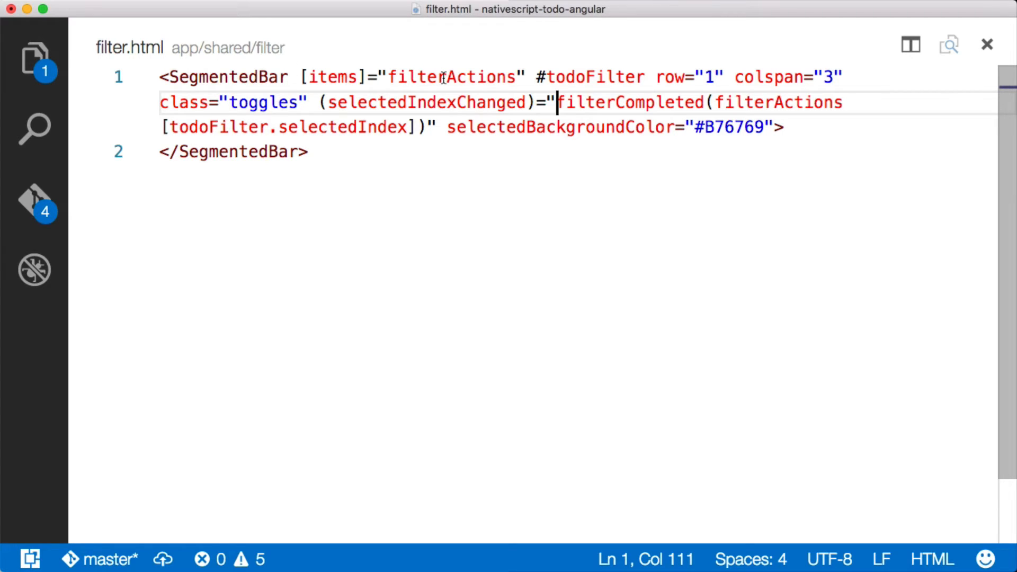
Highlight selectedIndexChanged and the filterCompleted handler, then start switching to filter.component.ts.
{"action": "double_click", "coordinate": [453, 102]}
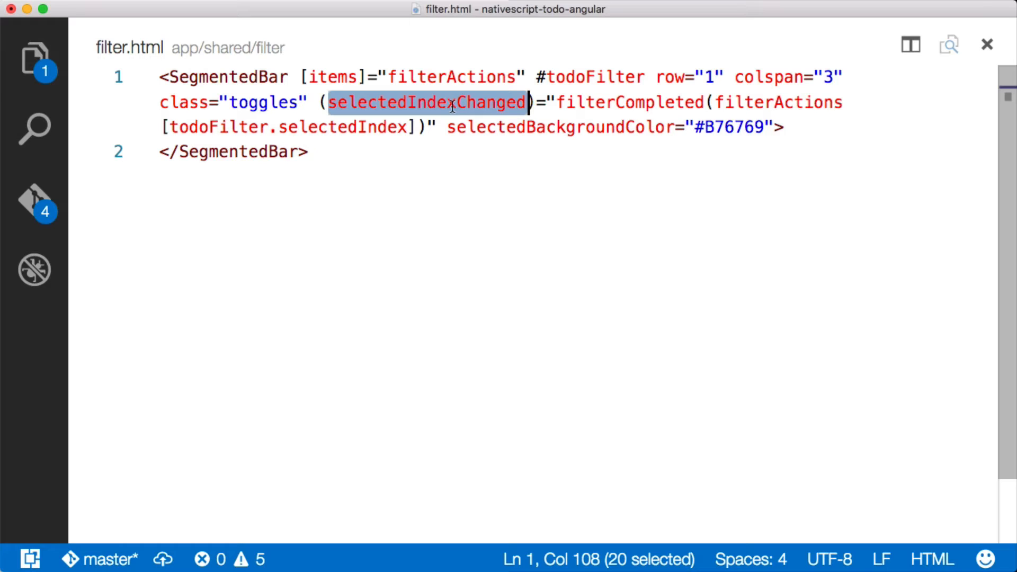
{"action": "left_click", "coordinate": [607, 102]}
{"action": "double_click", "coordinate": [608, 102]}
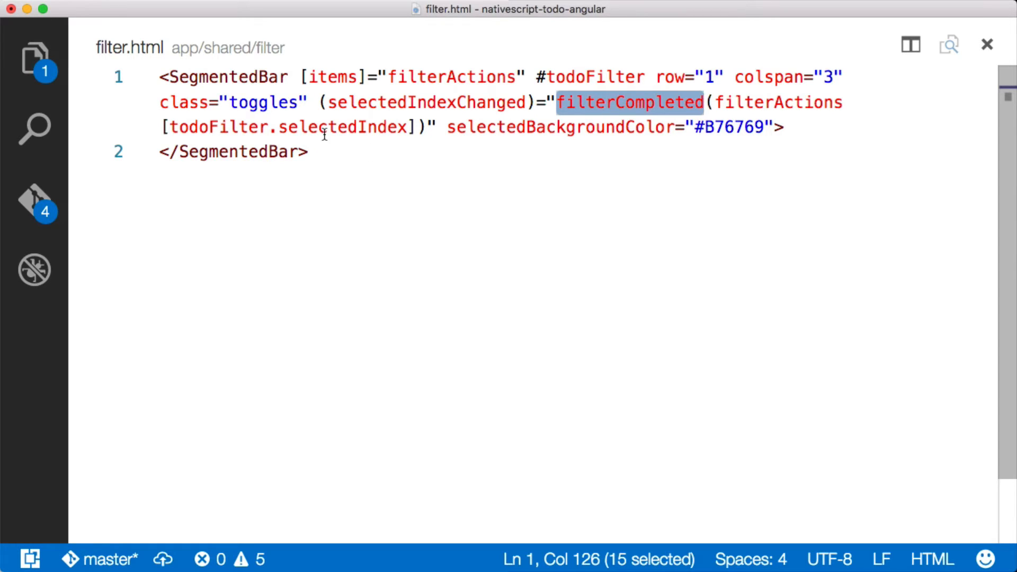
{"action": "key", "text": "super+p"}
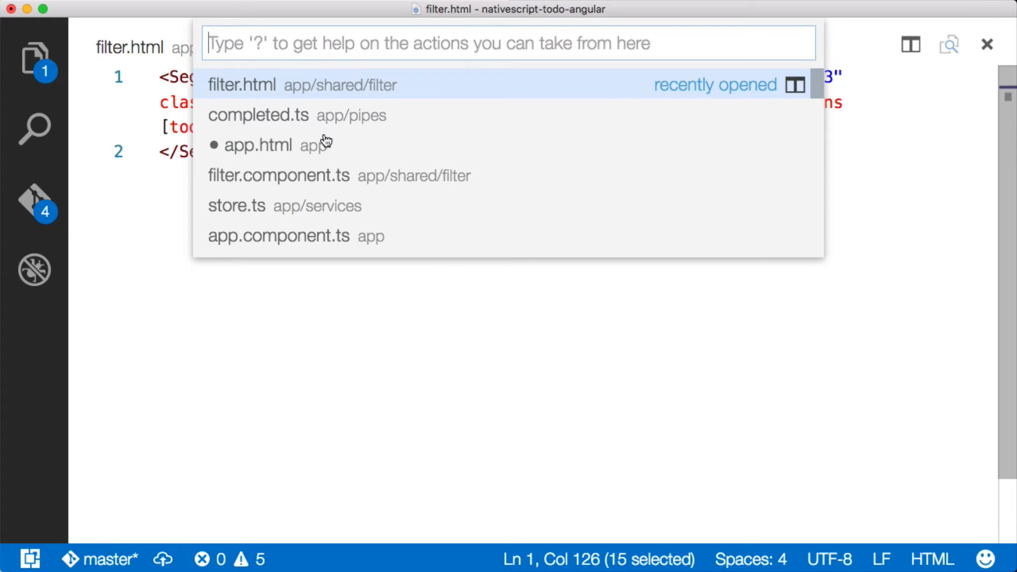
{"action": "key", "text": "Down"}
{"action": "key", "text": "Down"}
{"action": "key", "text": "Down"}
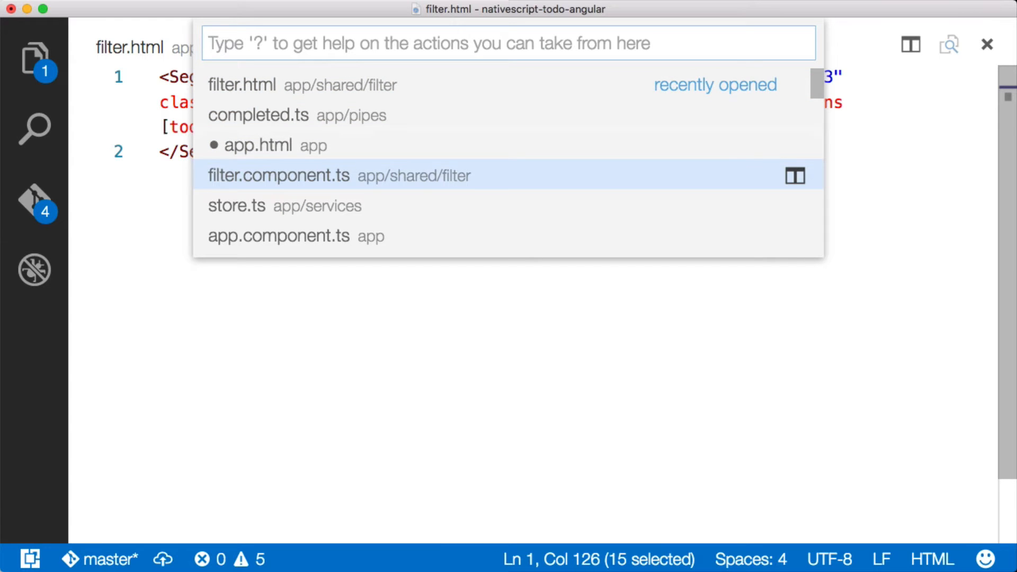
Open filter.component.ts and place the cursor at the end of the empty filterCompleted method.
{"action": "key", "text": "Return"}
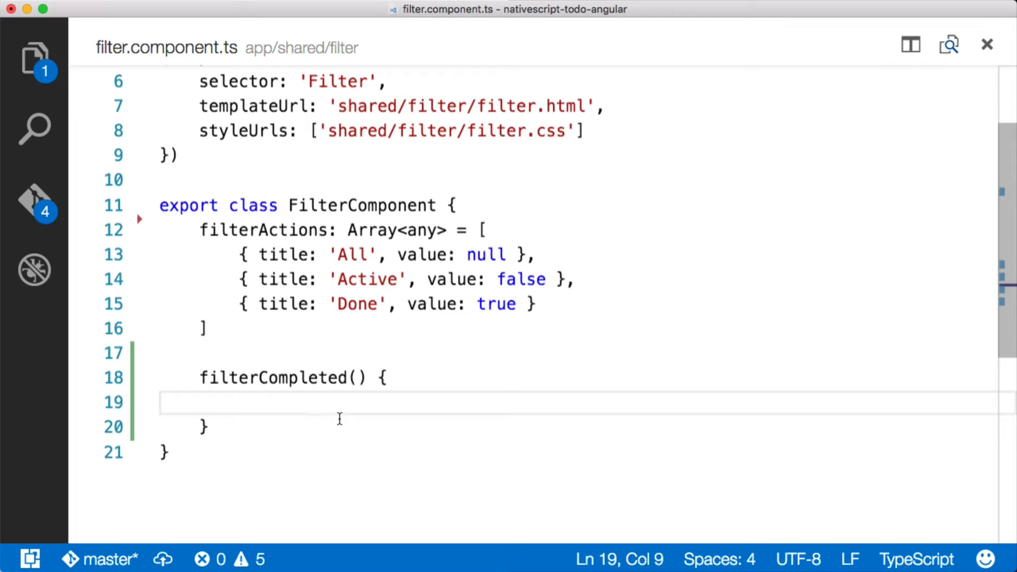
{"action": "left_click", "coordinate": [258, 436]}
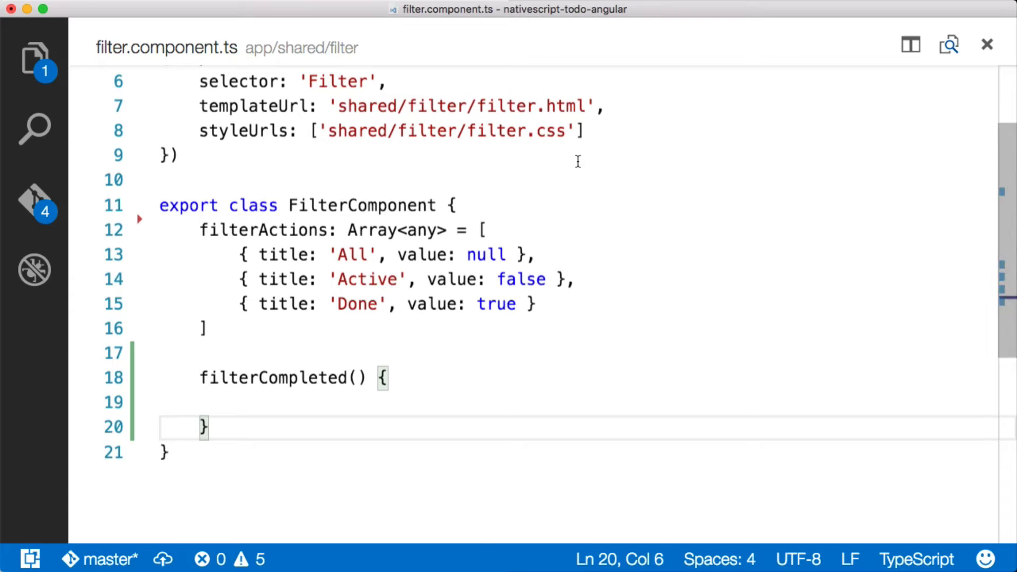
Replace the empty filterCompleted with filterCompleted(filter: boolean) emitting filterChange.
{"action": "key", "text": "shift+Up"}
{"action": "key", "text": "shift+Up"}
{"action": "key", "text": "shift+Up"}
{"action": "key", "text": "shift+Down"}
{"action": "key", "text": "shift+Right"}
{"action": "key", "text": "shift+Right"}
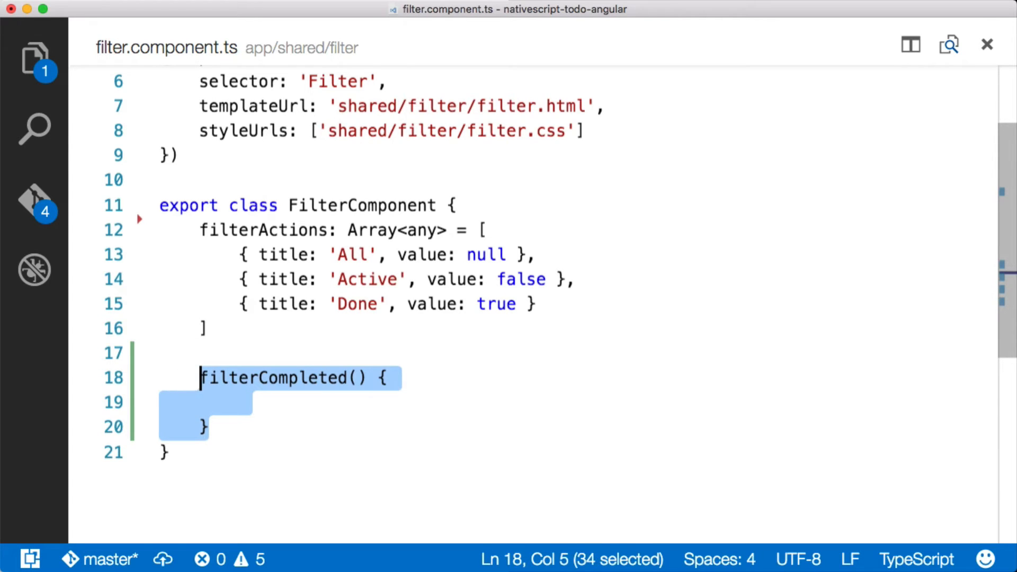
{"action": "key", "text": "BackSpace"}
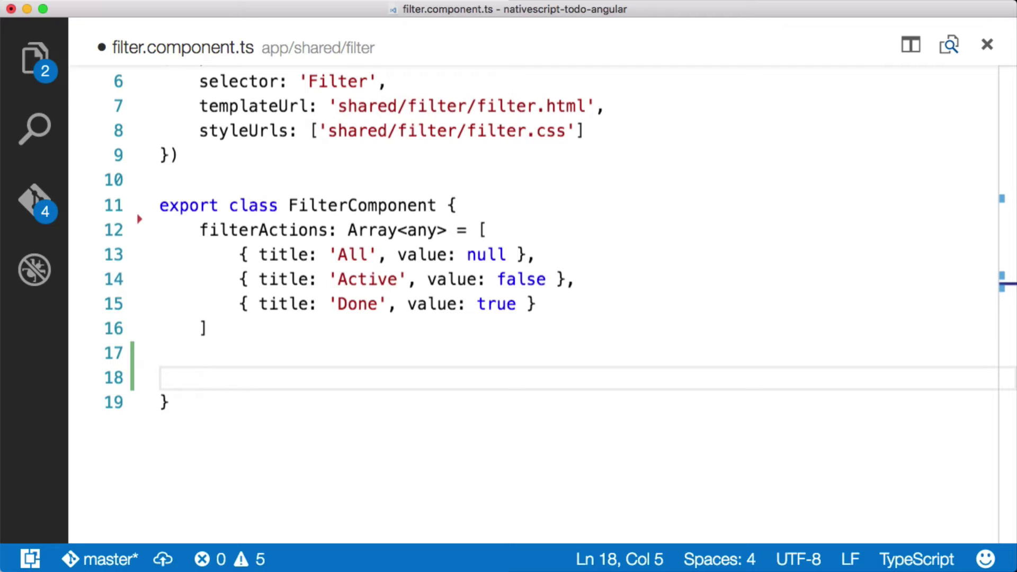
{"action": "type", "text": "filterCompleted(filter: boolean) {         this.filterChange.emit({             value: filter         });     }"}
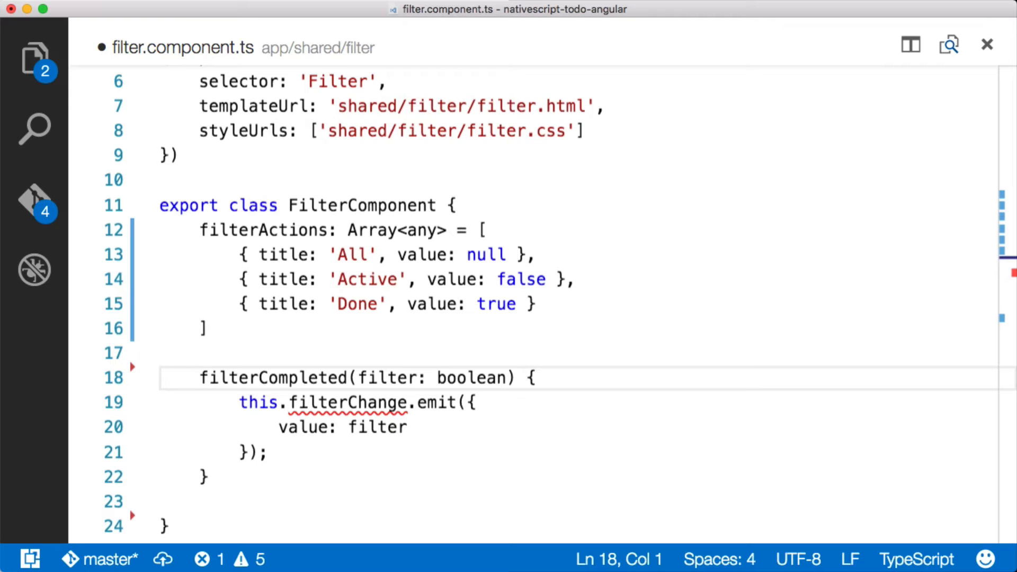
Switch back to the filter.html template via the recent-files list.
{"action": "key", "text": "super+p"}
{"action": "key", "text": "Down"}
{"action": "key", "text": "Return"}
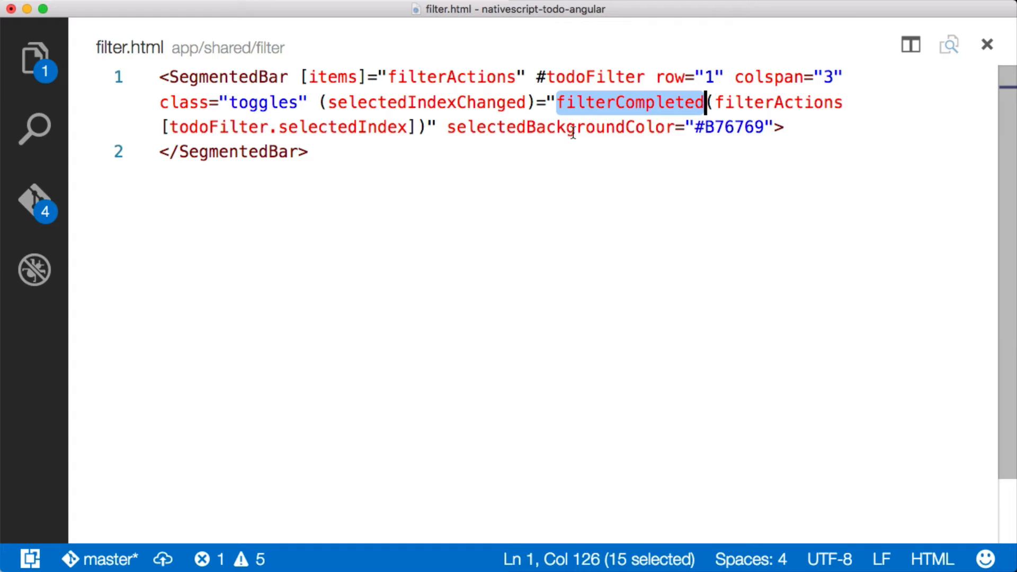
Switch back to filter.component.ts from the recent-files list.
{"action": "key", "text": "super+p"}
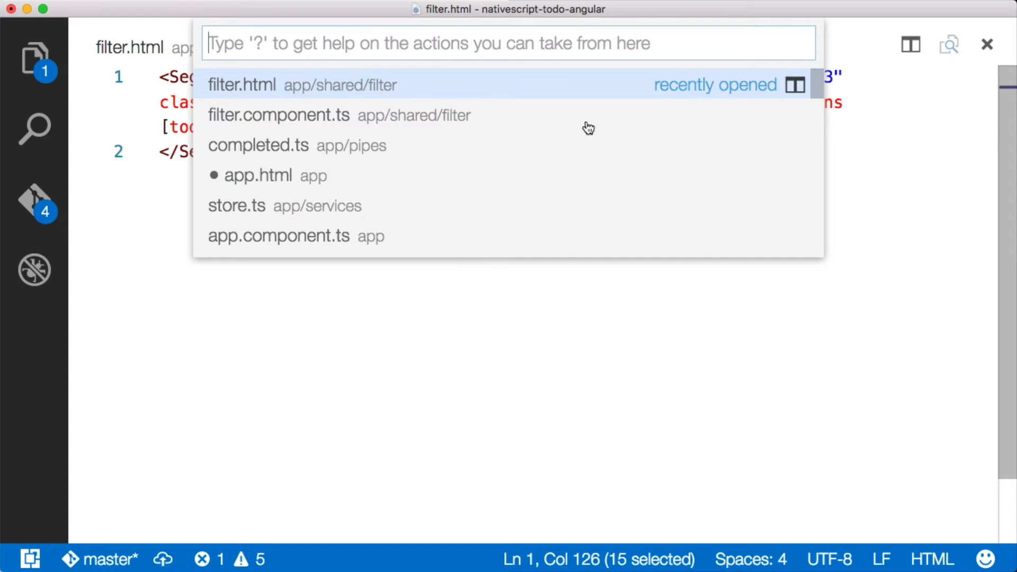
{"action": "key", "text": "Down"}
{"action": "key", "text": "Return"}
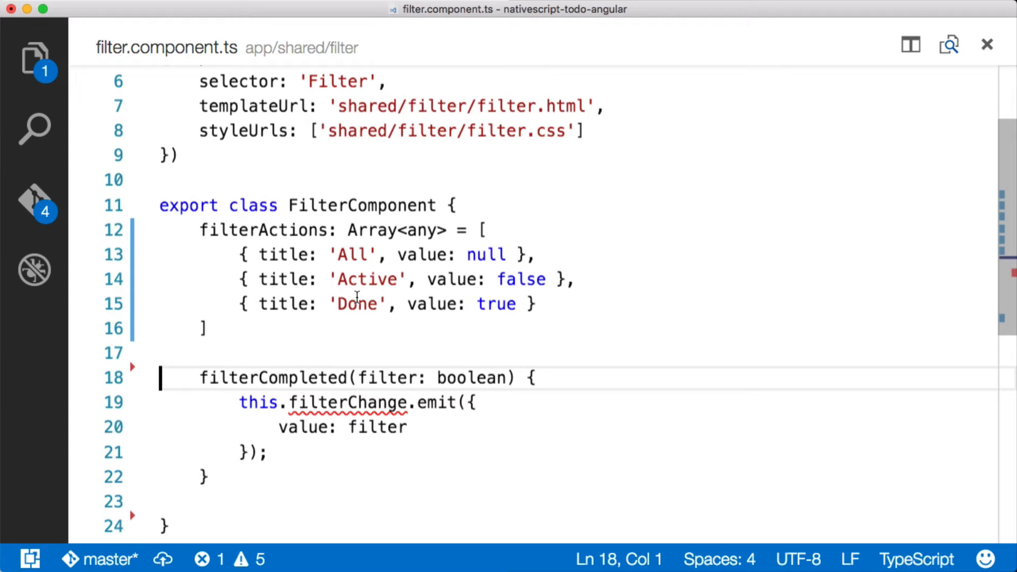
{"action": "scroll", "coordinate": [357, 297], "scroll_direction": "up", "scroll_amount": 5}
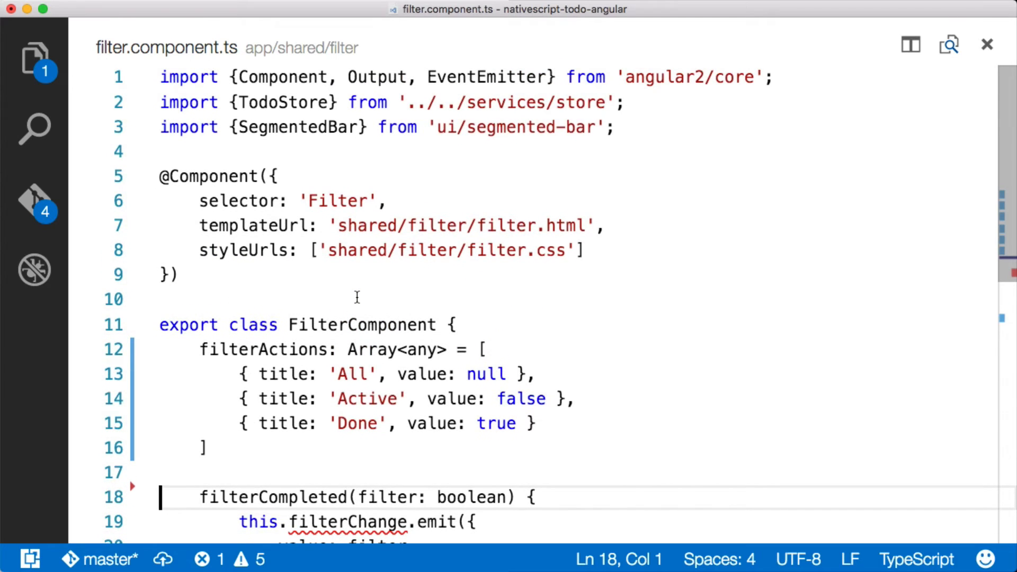
{"action": "left_click", "coordinate": [473, 324]}
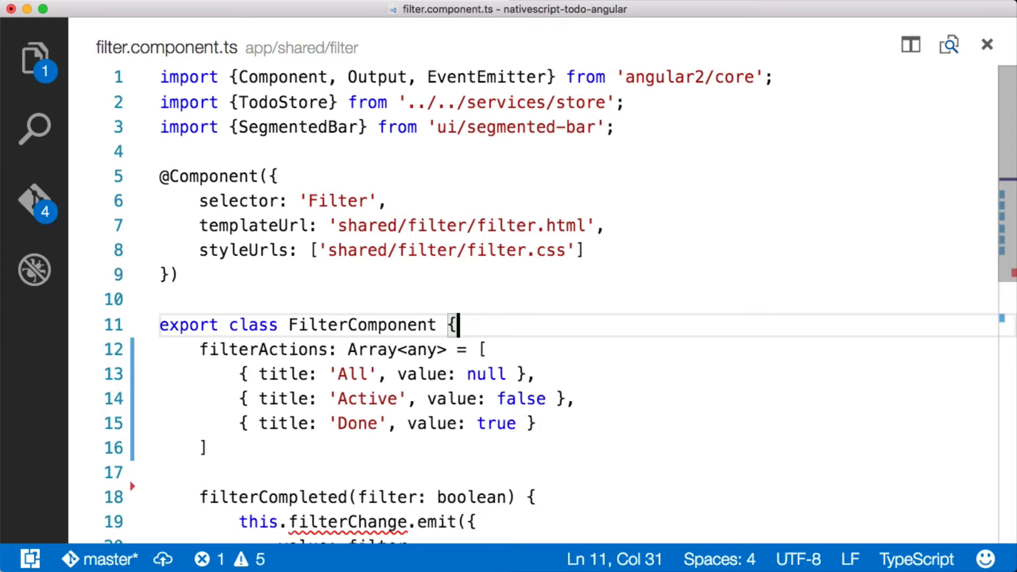
{"action": "key", "text": "Return"}
{"action": "key", "text": "Return"}
{"action": "key", "text": "Up"}
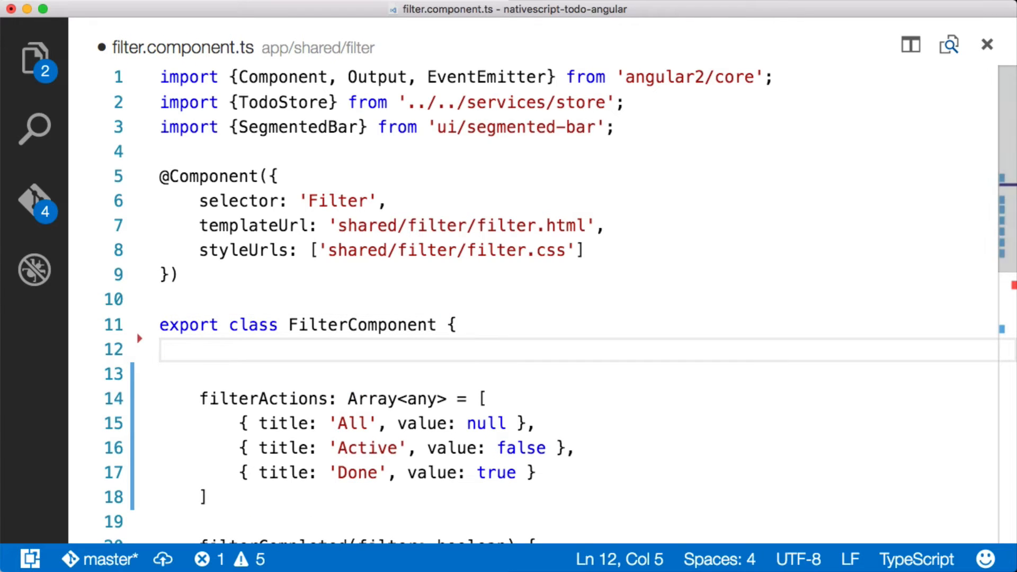
{"action": "type", "text": "@Output() filterChange = new EventEmitter();"}
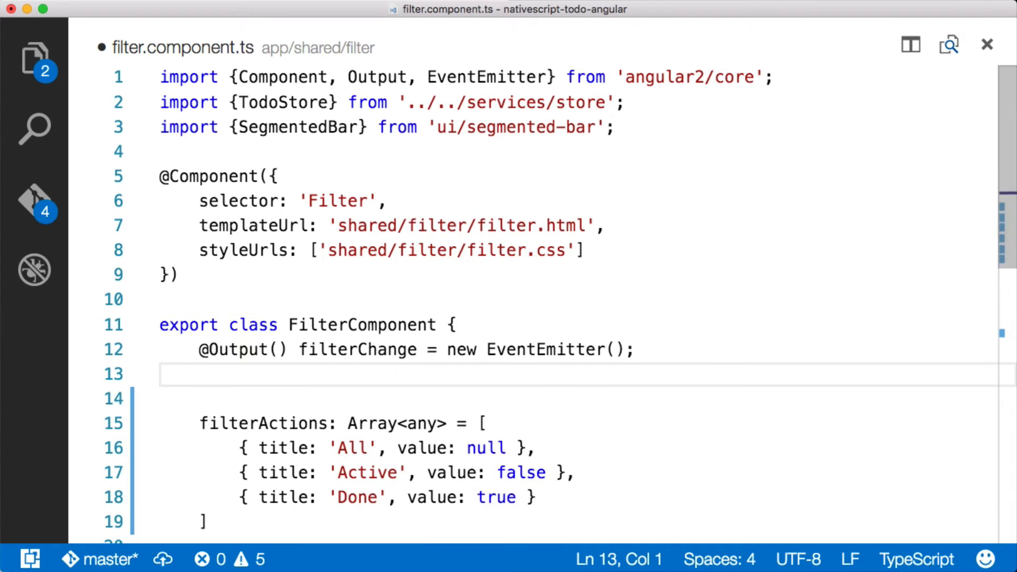
{"action": "key", "text": "BackSpace"}
{"action": "key", "text": "super+s"}
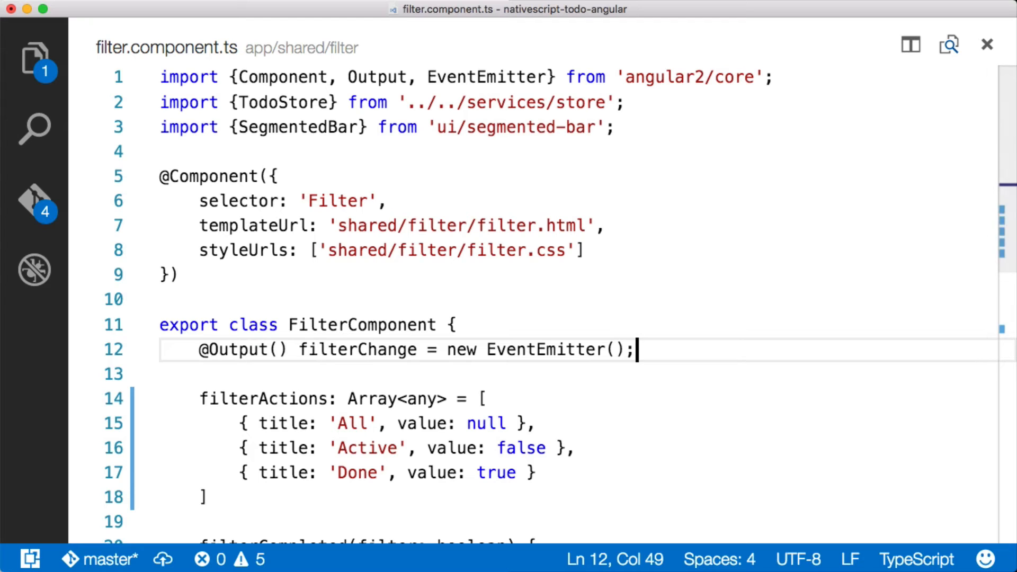
{"action": "scroll", "coordinate": [593, 317], "scroll_direction": "down", "scroll_amount": 10}
{"action": "scroll", "coordinate": [592, 317], "scroll_direction": "up", "scroll_amount": 5}
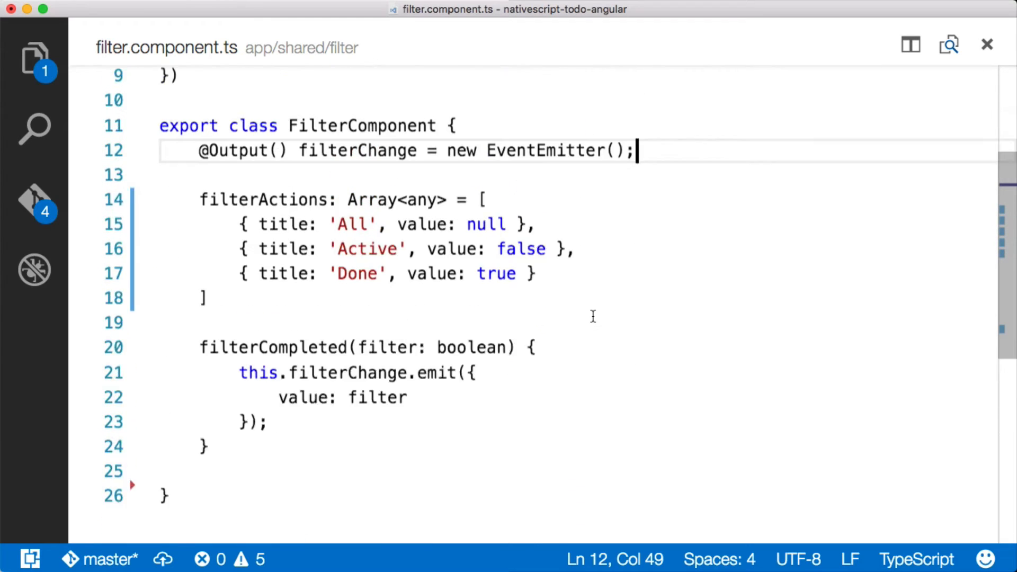
{"action": "scroll", "coordinate": [592, 317], "scroll_direction": "up", "scroll_amount": 1}
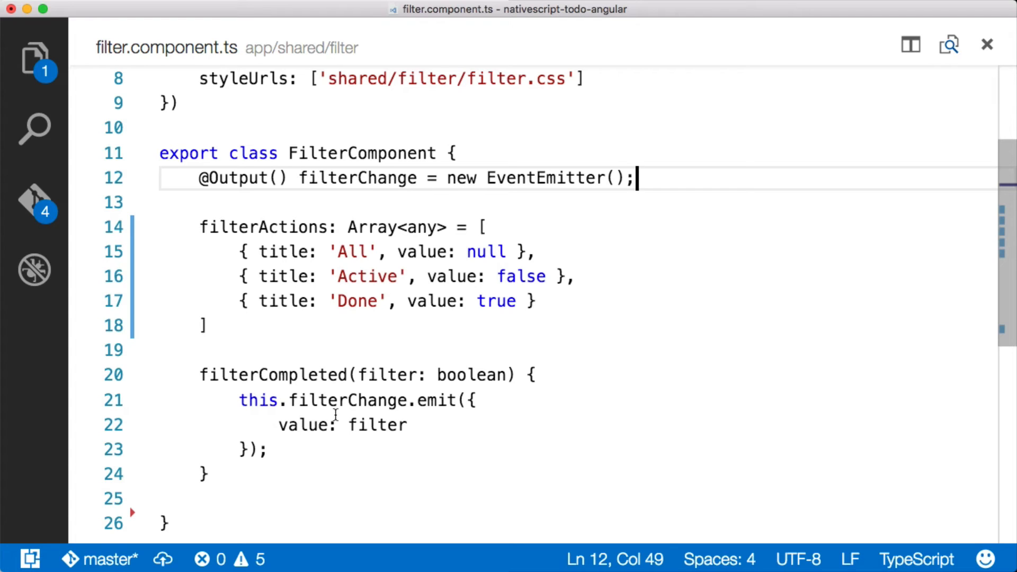
{"action": "mouse_move", "coordinate": [302, 397]}
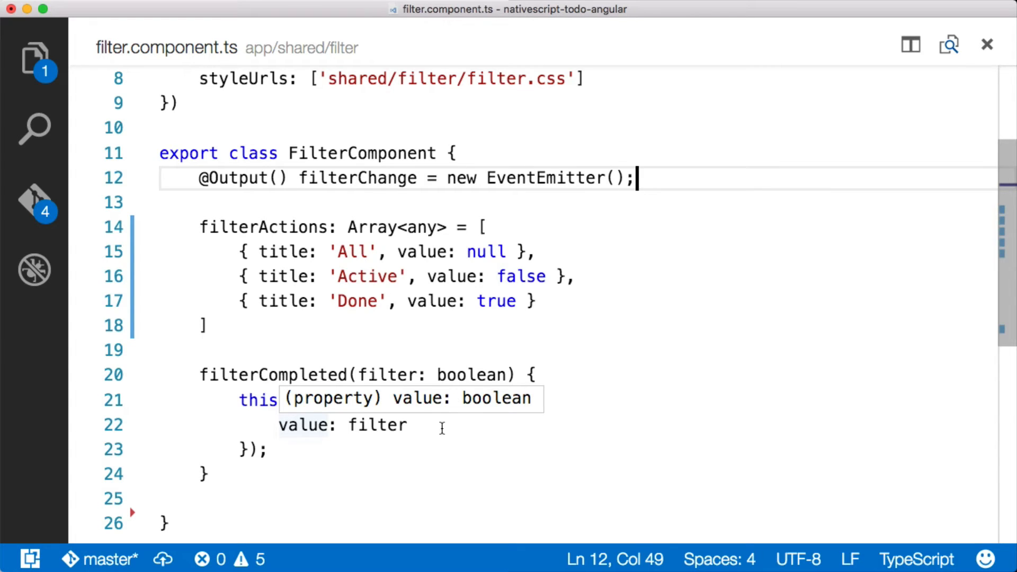
{"action": "left_click", "coordinate": [440, 424]}
{"action": "type", "text": ".valu"}
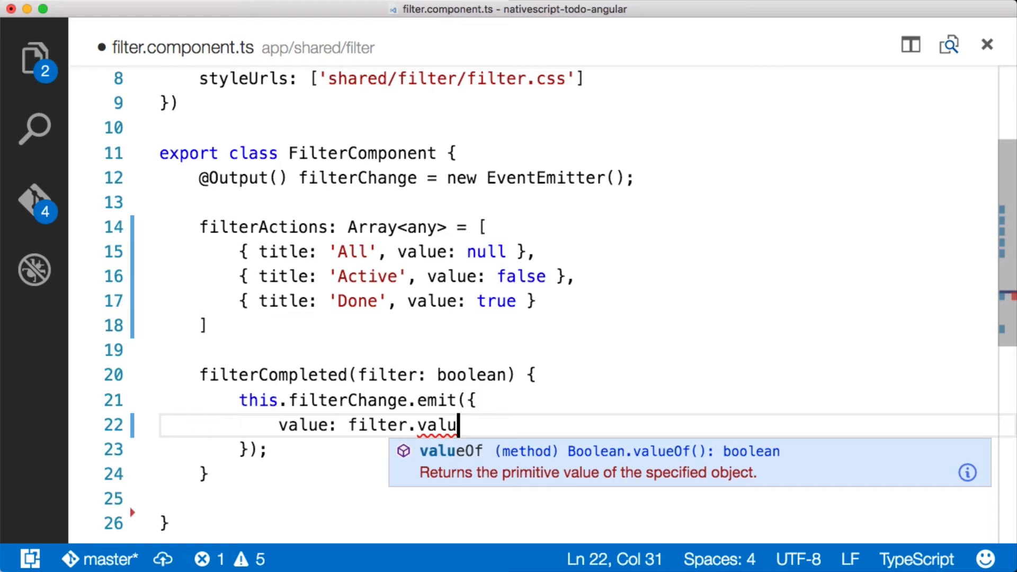
{"action": "type", "text": "e"}
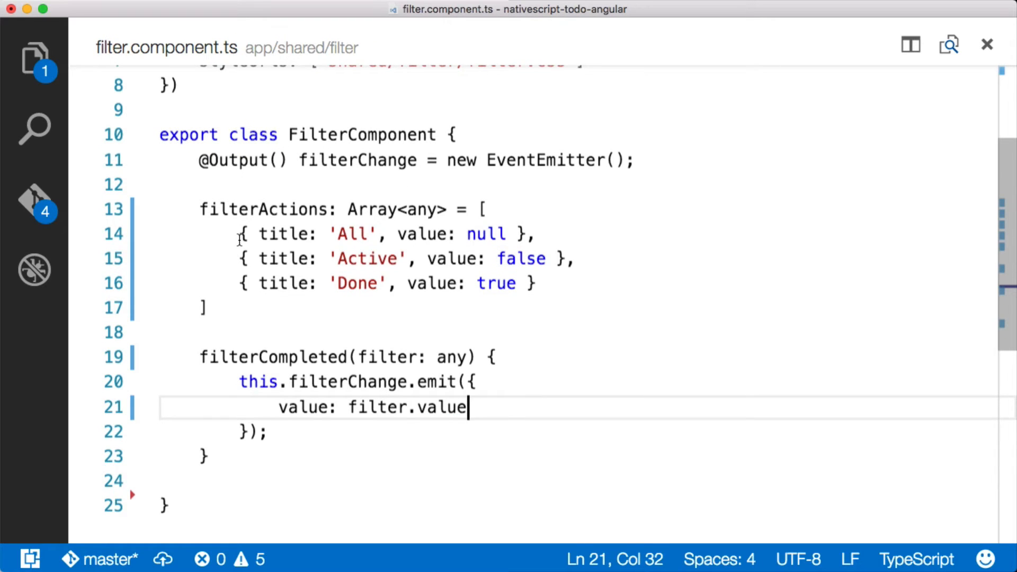
{"action": "mouse_move", "coordinate": [240, 234]}
{"action": "left_mouse_down"}
{"action": "mouse_move", "coordinate": [541, 259]}
{"action": "mouse_move", "coordinate": [541, 234]}
{"action": "left_mouse_up"}
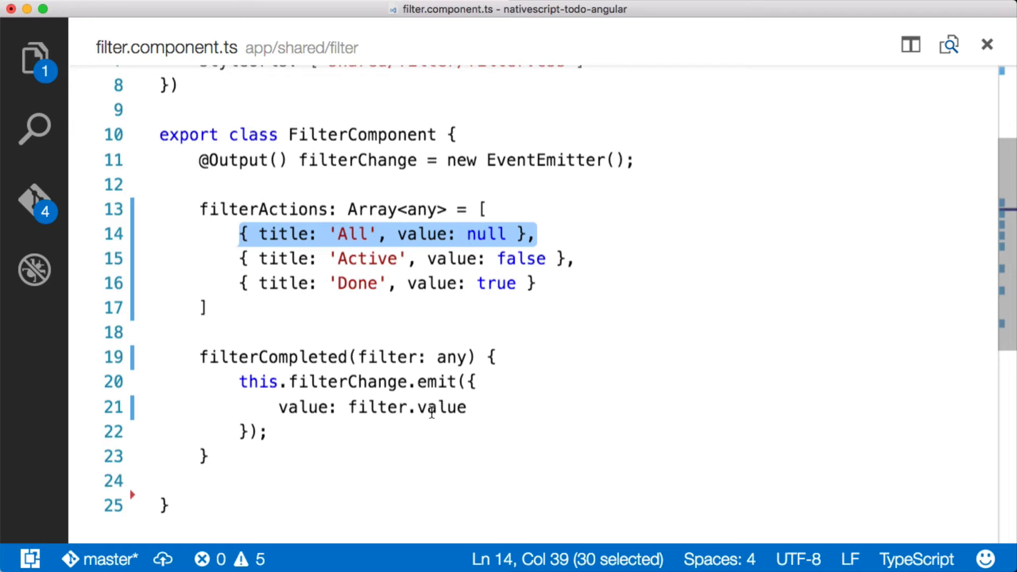
{"action": "mouse_move", "coordinate": [442, 408]}
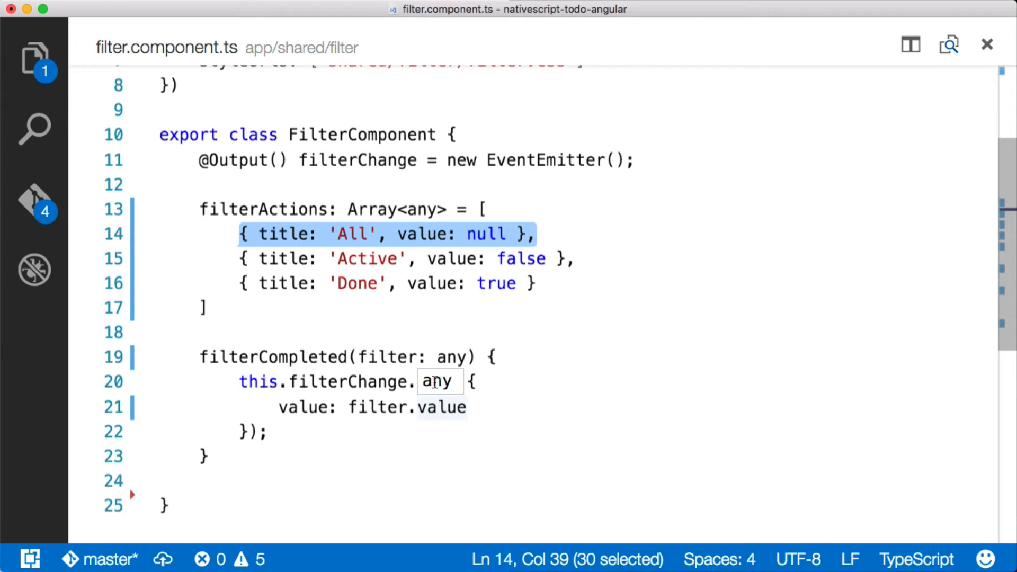
{"action": "double_click", "coordinate": [464, 259]}
{"action": "double_click", "coordinate": [494, 234]}
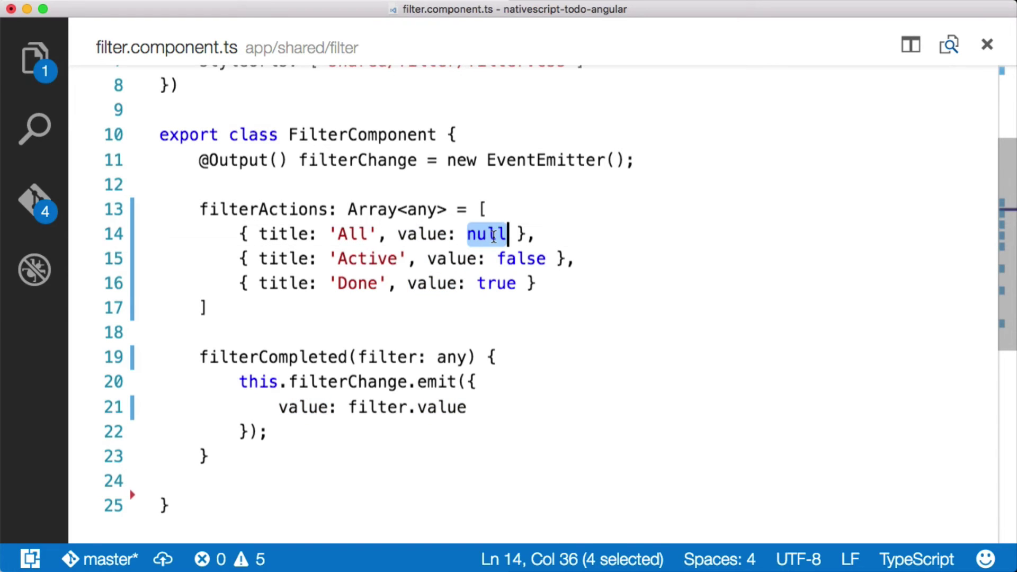
{"action": "double_click", "coordinate": [520, 259]}
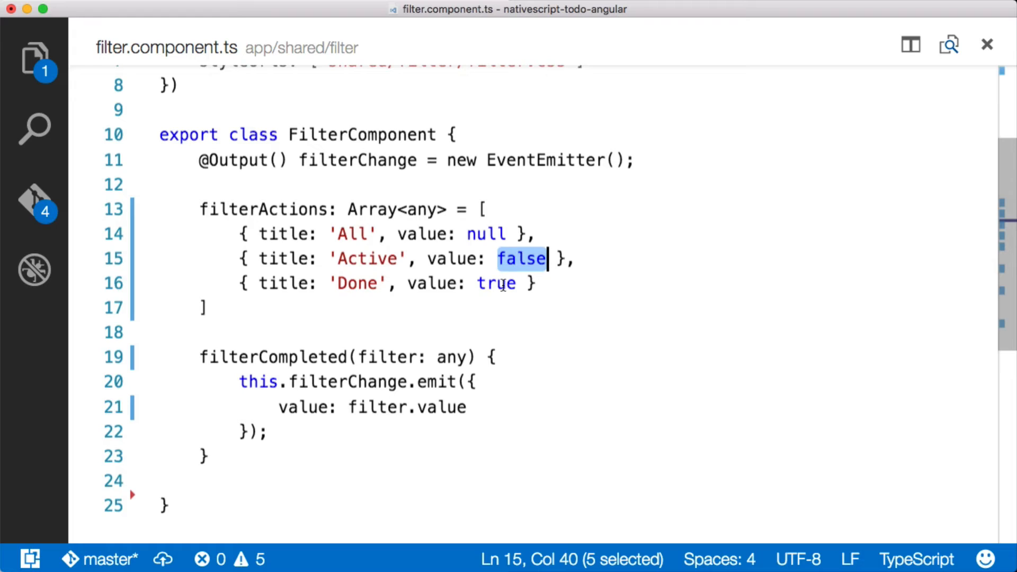
{"action": "double_click", "coordinate": [502, 284]}
{"action": "left_click", "coordinate": [529, 341]}
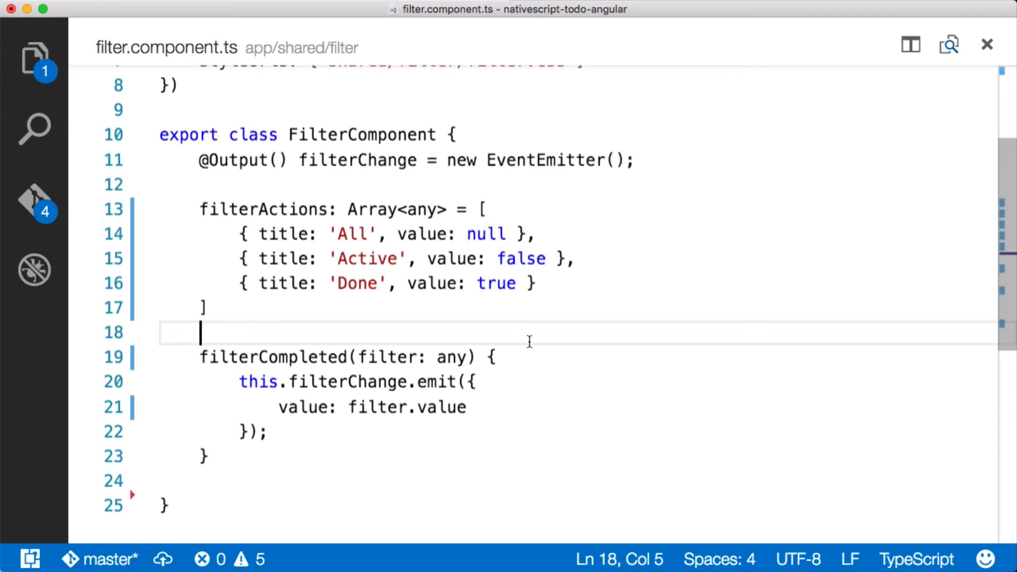
Switch to app.html from the recent files and save it.
{"action": "key", "text": "super+p"}
{"action": "key", "text": "Down"}
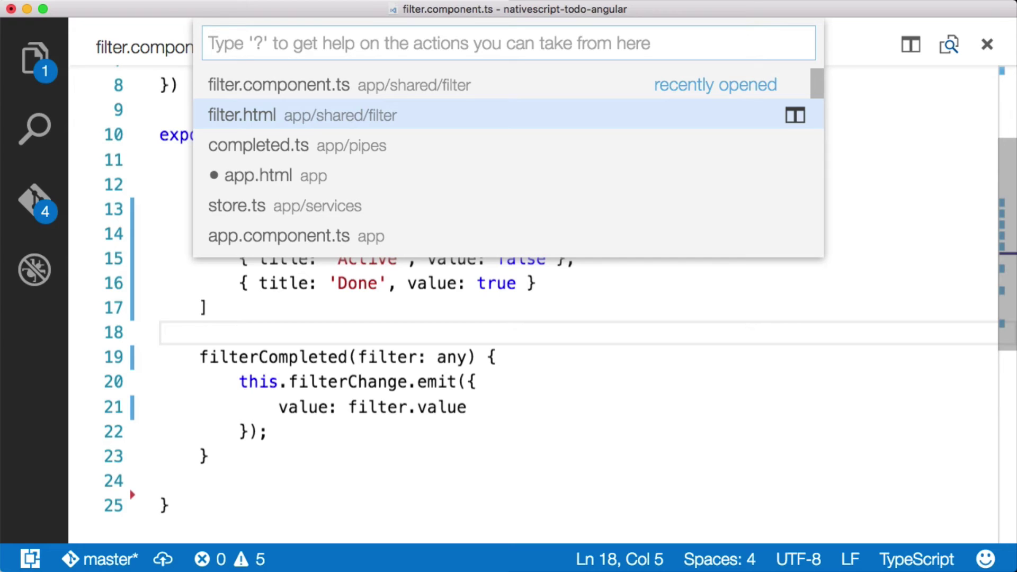
{"action": "key", "text": "Down"}
{"action": "key", "text": "Down"}
{"action": "key", "text": "Return"}
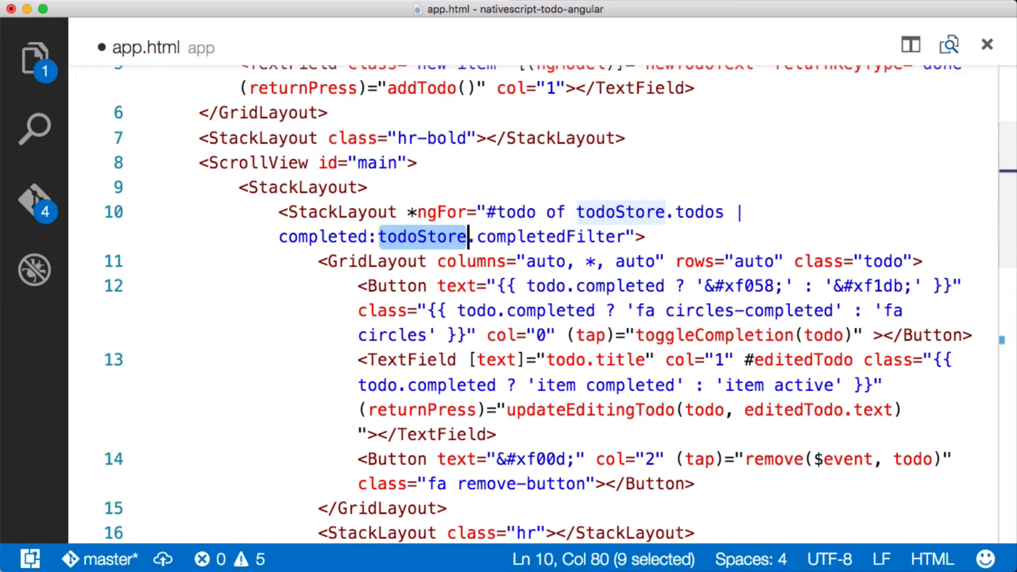
{"action": "key", "text": "super+s"}
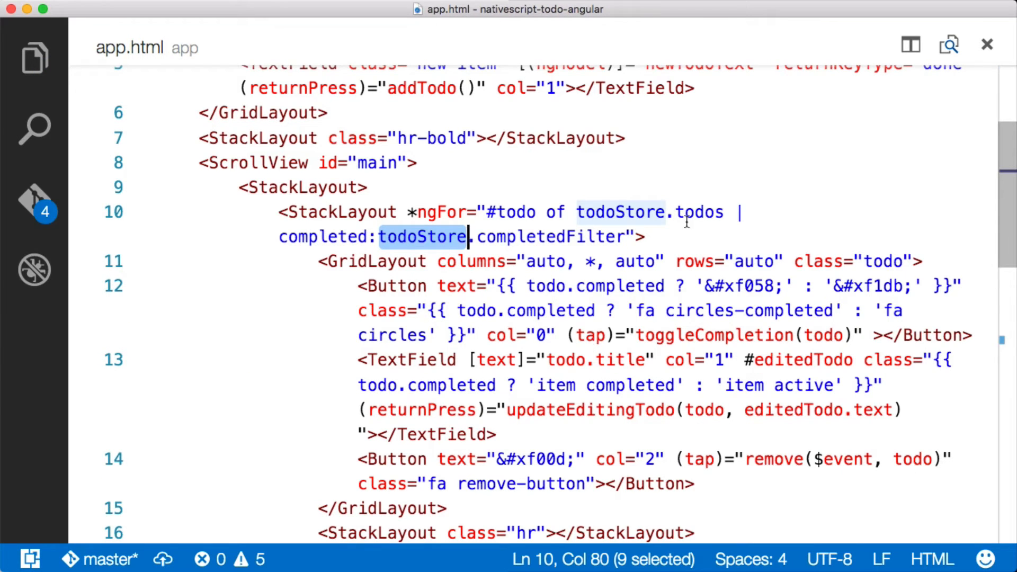
Pick out completedFilter and todoStore in the completed pipe argument on line 10.
{"action": "double_click", "coordinate": [480, 236]}
{"action": "double_click", "coordinate": [437, 236]}
Open store.ts and start a new line after the todos property.
{"action": "key", "text": "super+p"}
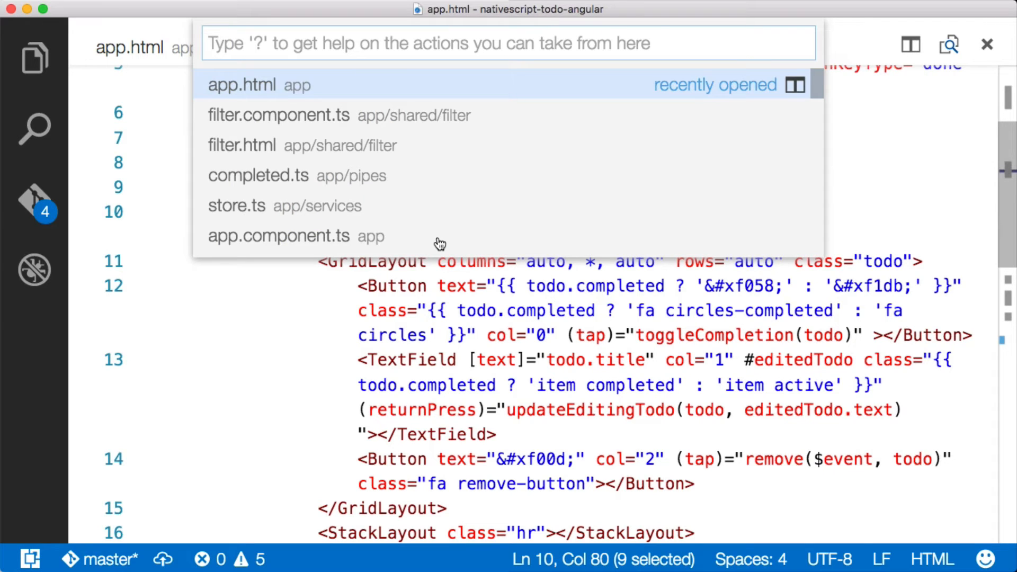
{"action": "key", "text": "Down"}
{"action": "key", "text": "Down"}
{"action": "key", "text": "Down"}
{"action": "key", "text": "Return"}
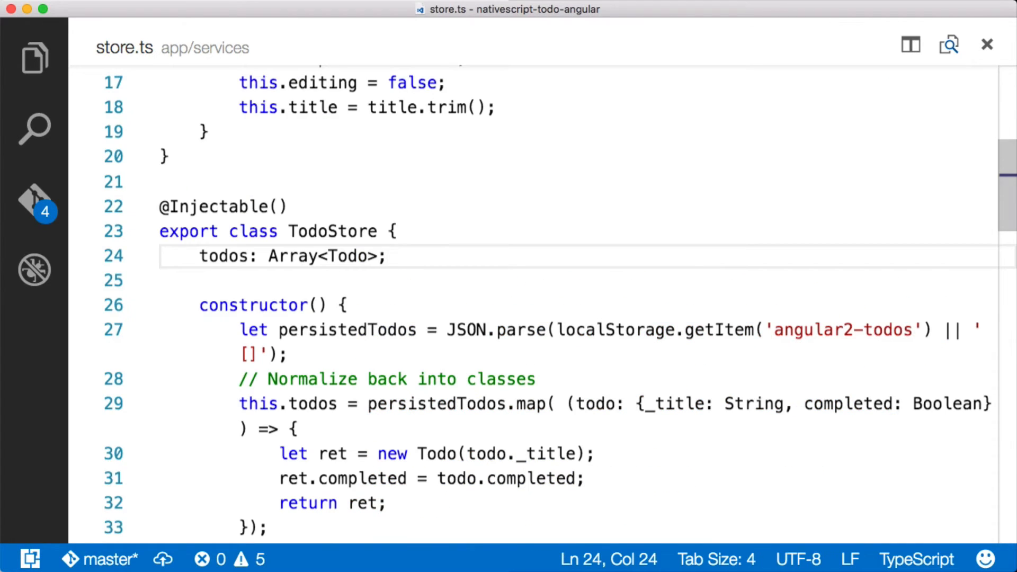
{"action": "key", "text": "Return"}
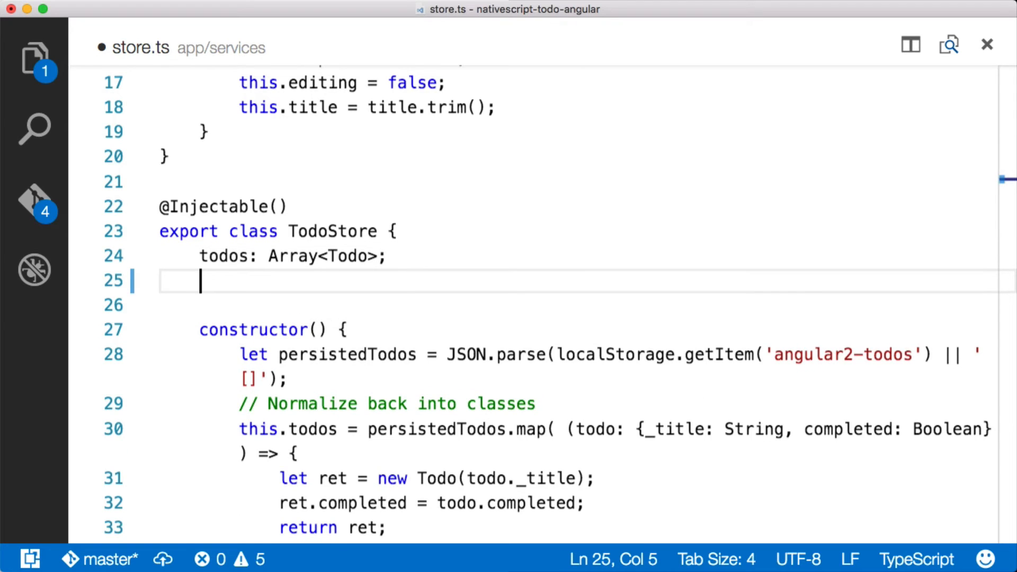
{"action": "type", "text": "public"}
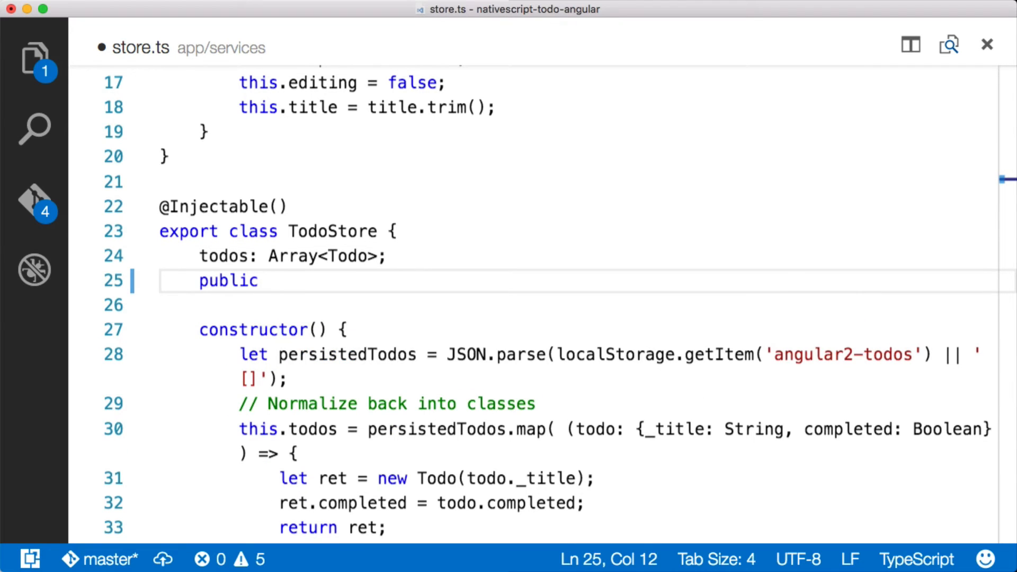
Declare completedFilter: boolean = null on TodoStore and save store.ts.
{"action": "key", "text": "BackSpace"}
{"action": "key", "text": "BackSpace"}
{"action": "key", "text": "BackSpace"}
{"action": "key", "text": "BackSpace"}
{"action": "key", "text": "BackSpace"}
{"action": "key", "text": "BackSpace"}
{"action": "type", "text": "comple"}
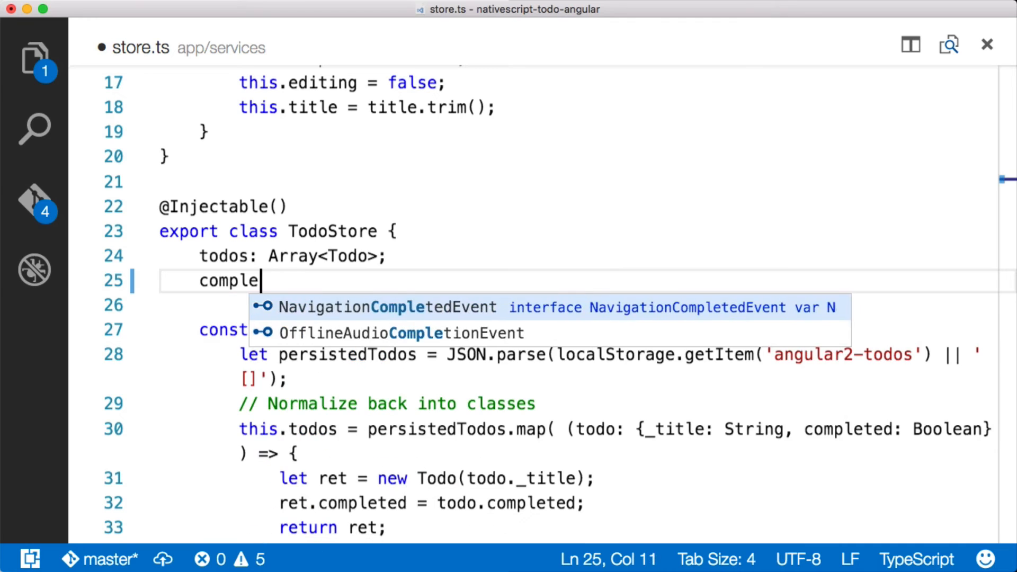
{"action": "type", "text": "tedFiolte"}
{"action": "key", "text": "BackSpace"}
{"action": "key", "text": "BackSpace"}
{"action": "key", "text": "BackSpace"}
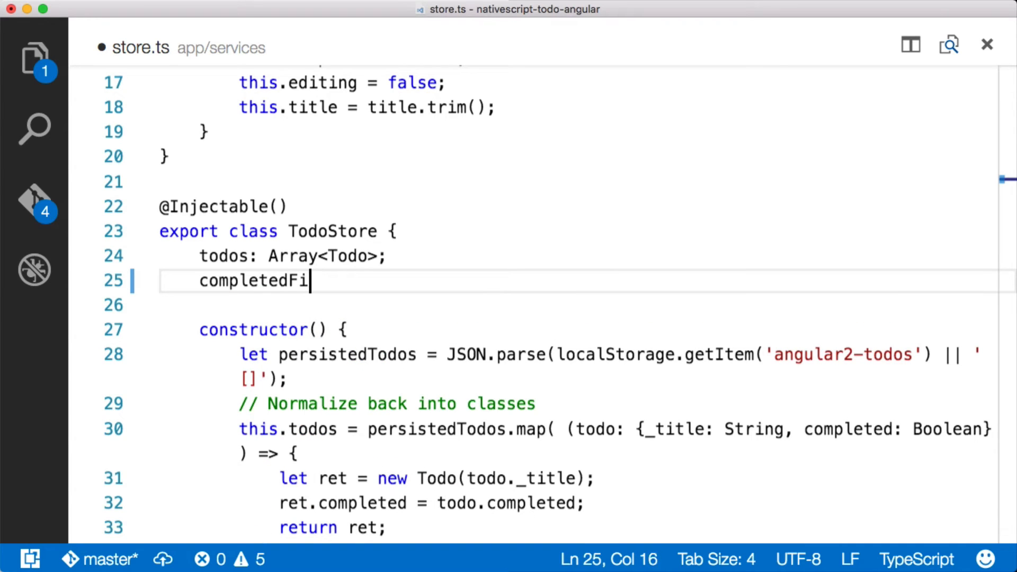
{"action": "type", "text": "lter: bolea"}
{"action": "key", "text": "BackSpace"}
{"action": "key", "text": "BackSpace"}
{"action": "key", "text": "BackSpace"}
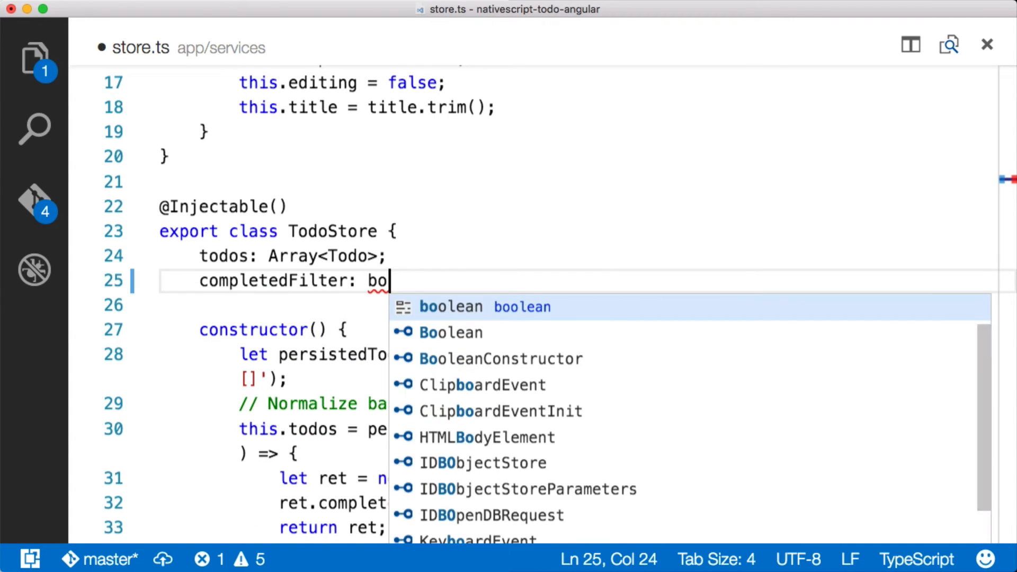
{"action": "type", "text": "olean = nul"}
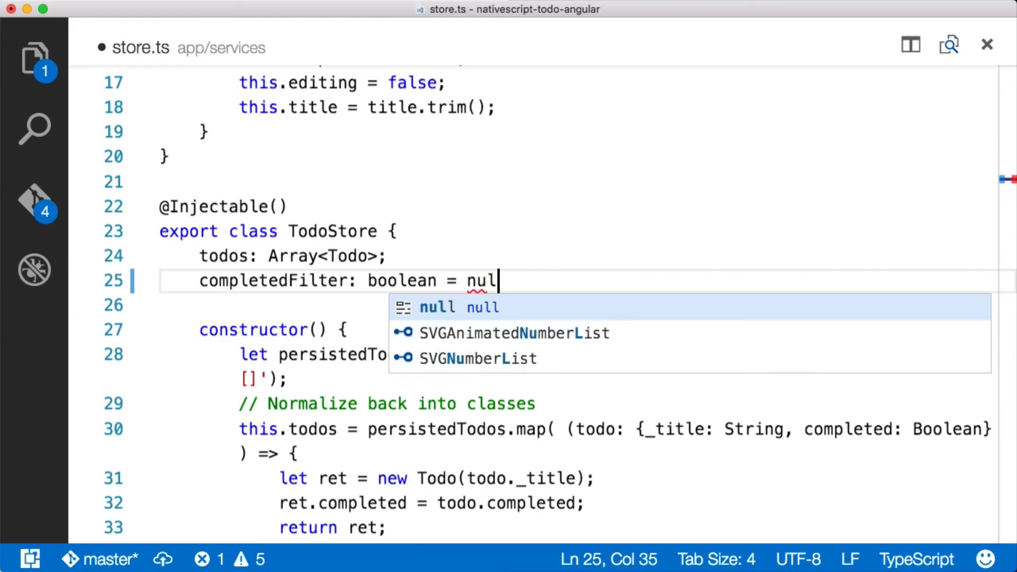
{"action": "type", "text": "l;"}
{"action": "key", "text": "super+s"}
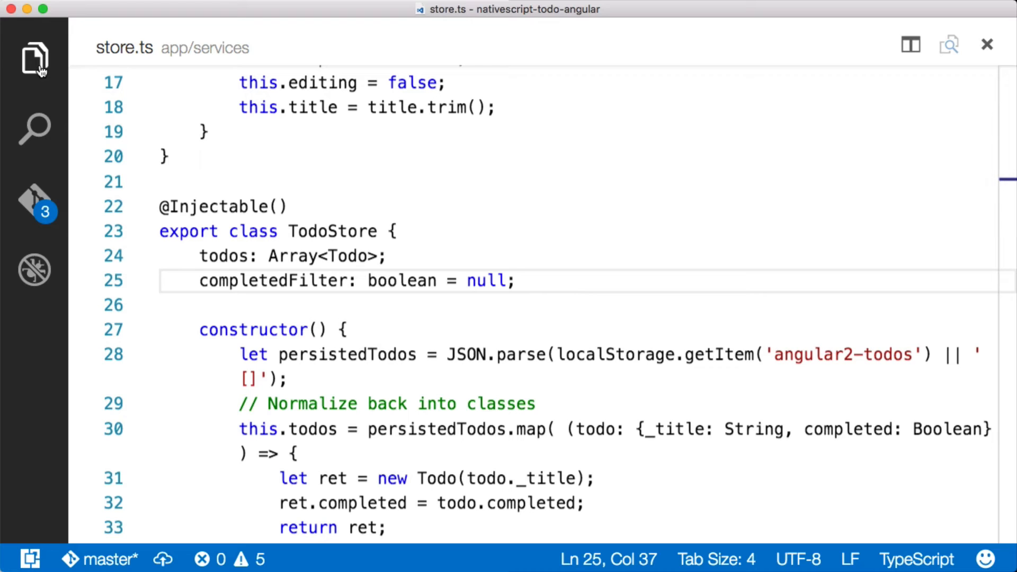
Switch to app.html and place the cursor inside the <Filter> tag after its name.
{"action": "key", "text": "super+p"}
{"action": "key", "text": "Down"}
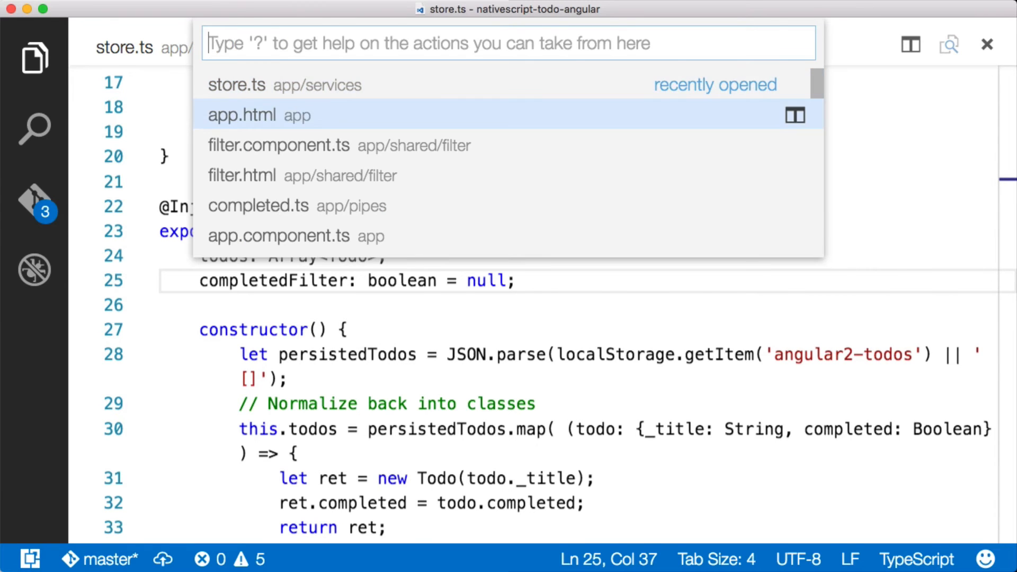
{"action": "key", "text": "Return"}
{"action": "key", "text": "Down"}
{"action": "key", "text": "Down"}
{"action": "key", "text": "Down"}
{"action": "key", "text": "Down"}
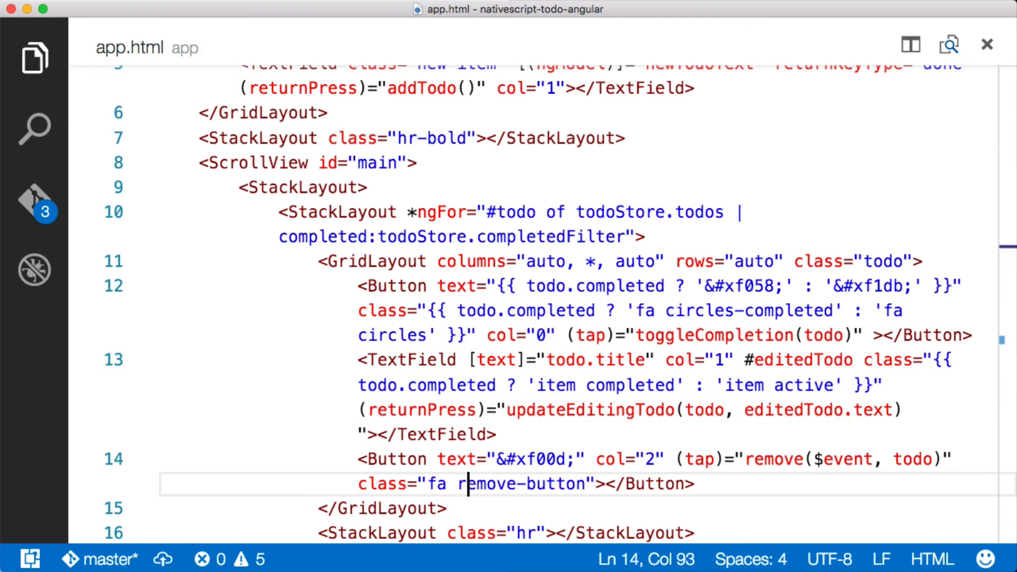
{"action": "key", "text": "Down"}
{"action": "key", "text": "Down"}
{"action": "key", "text": "Down"}
{"action": "key", "text": "Down"}
{"action": "key", "text": "Down"}
{"action": "key", "text": "Down"}
{"action": "key", "text": "Down"}
{"action": "key", "text": "Down"}
{"action": "key", "text": "Down"}
{"action": "key", "text": "Down"}
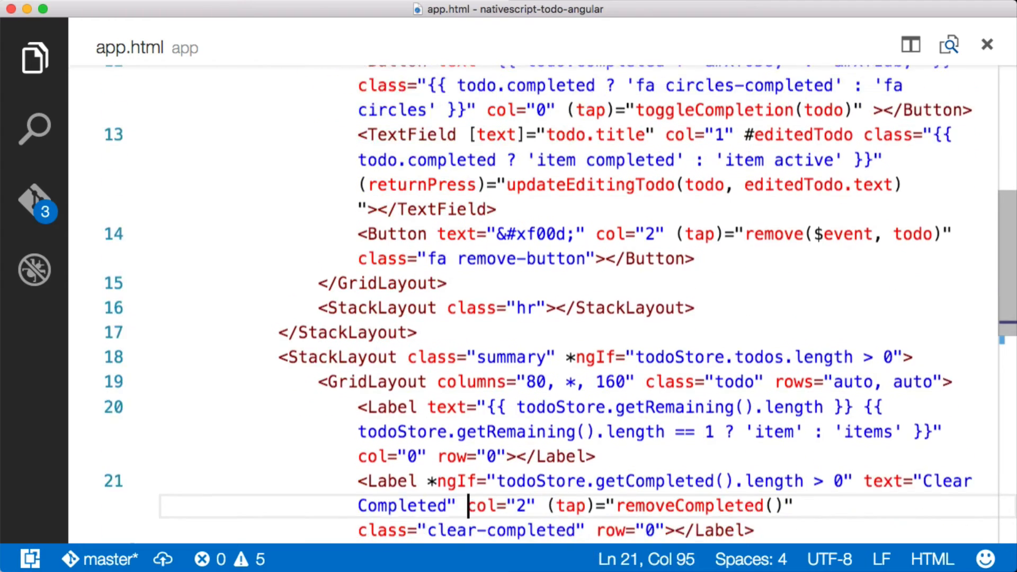
{"action": "key", "text": "Down"}
{"action": "key", "text": "Down"}
{"action": "key", "text": "Down"}
{"action": "key", "text": "Up"}
{"action": "key", "text": "Up"}
{"action": "key", "text": "Up"}
{"action": "key", "text": "Down"}
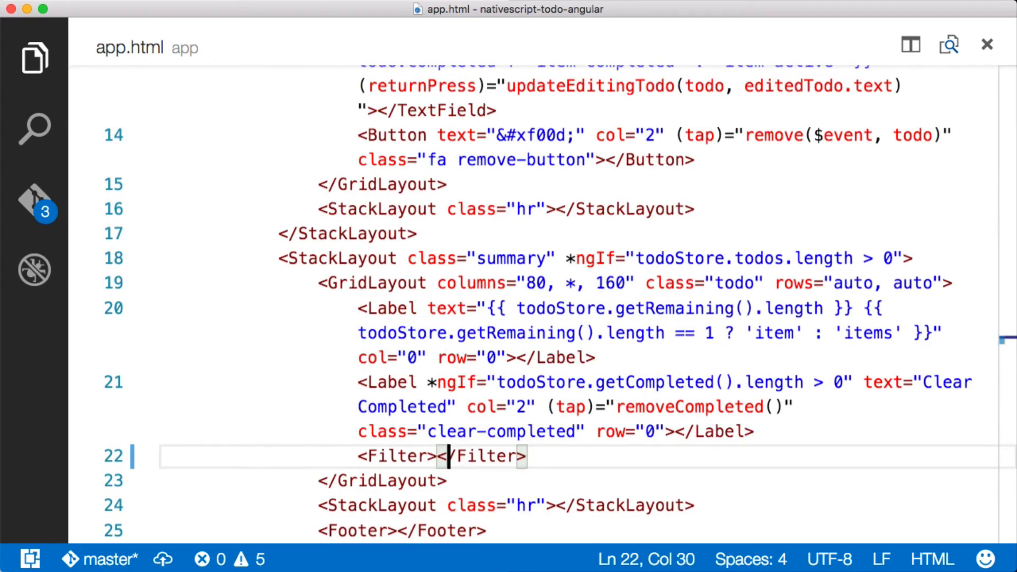
{"action": "key", "text": "Left"}
{"action": "key", "text": "Left"}
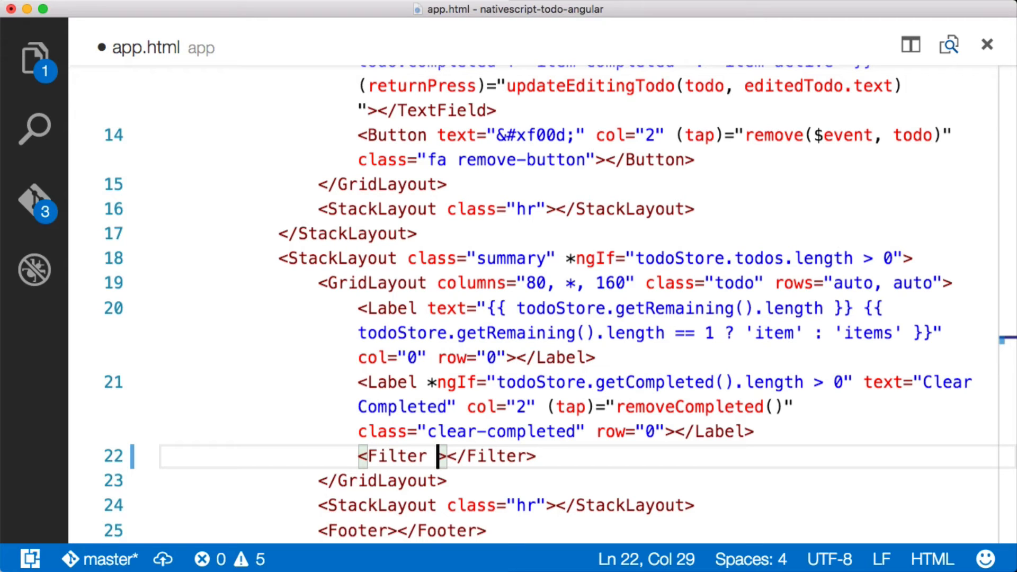
{"action": "scroll", "coordinate": [438, 406], "scroll_direction": "down", "scroll_amount": 2}
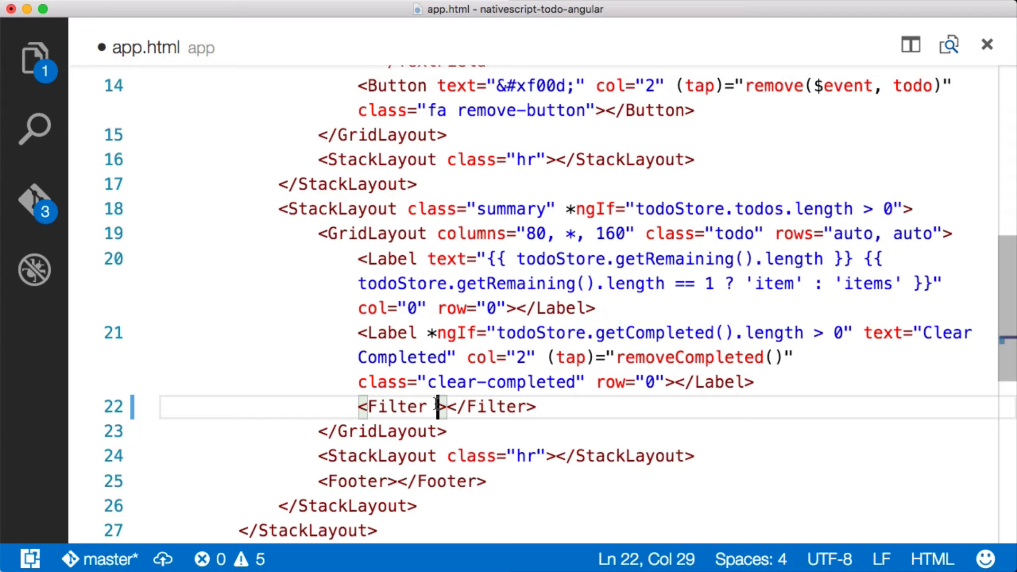
Check the filterChange output name in filter.component.ts, then head back toward app.html.
{"action": "key", "text": "super+p"}
{"action": "key", "text": "Down"}
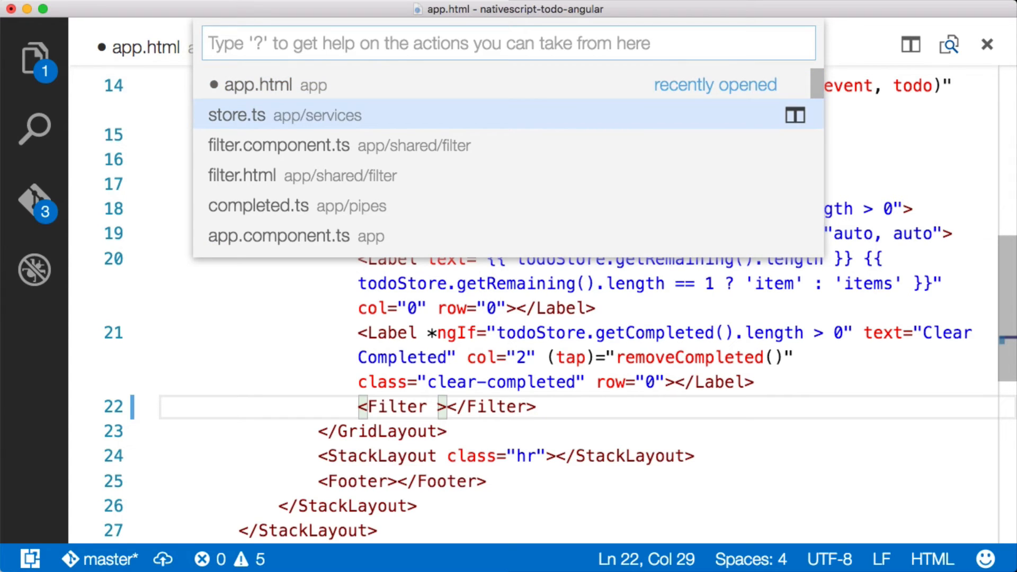
{"action": "key", "text": "Down"}
{"action": "key", "text": "Return"}
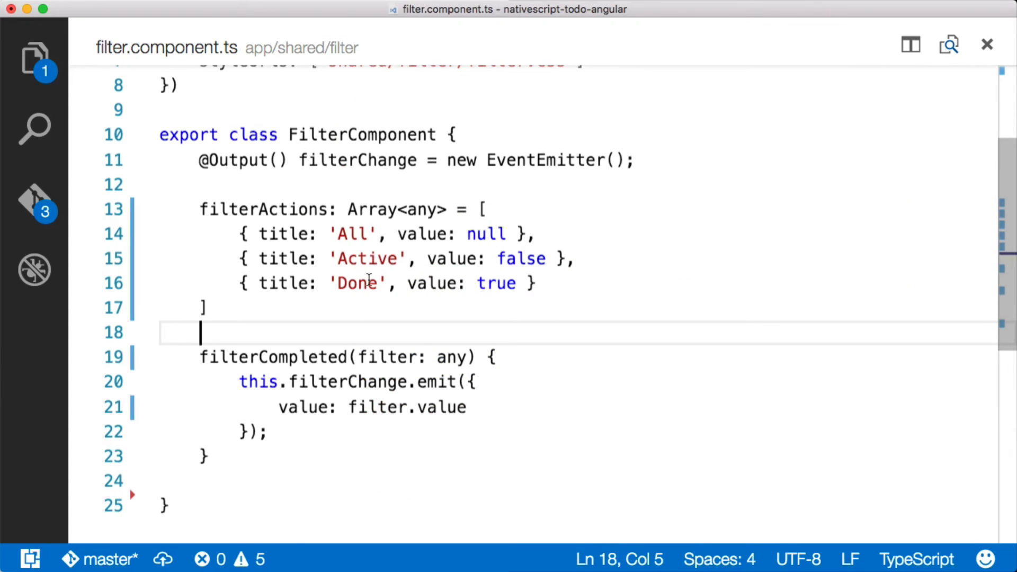
{"action": "double_click", "coordinate": [335, 160]}
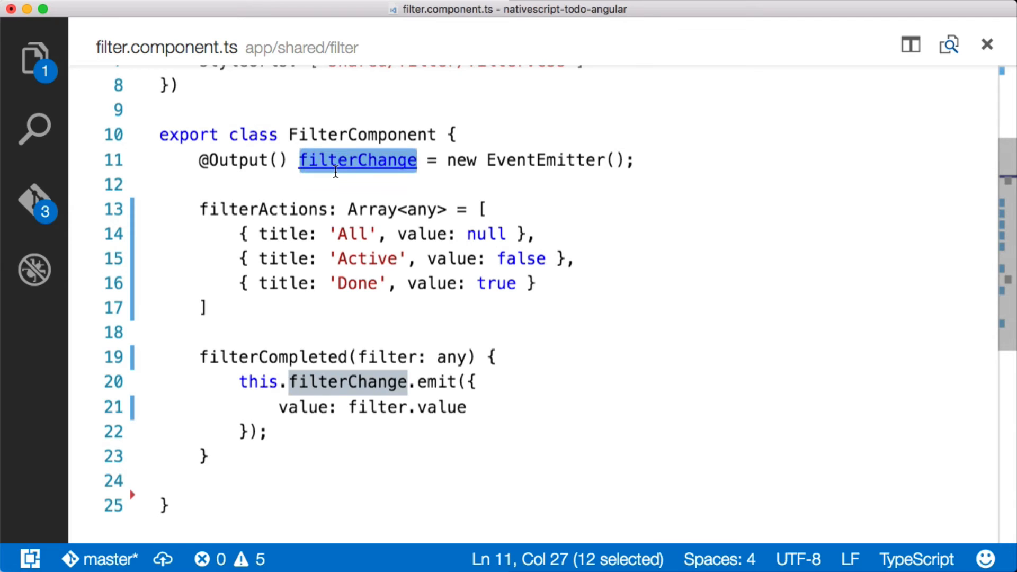
{"action": "key", "text": "ctrl+p"}
Add (filterChange)="completedFilterChange($event)" to the <Filter> tag and save app.html.
{"action": "key", "text": "Down"}
{"action": "key", "text": "Return"}
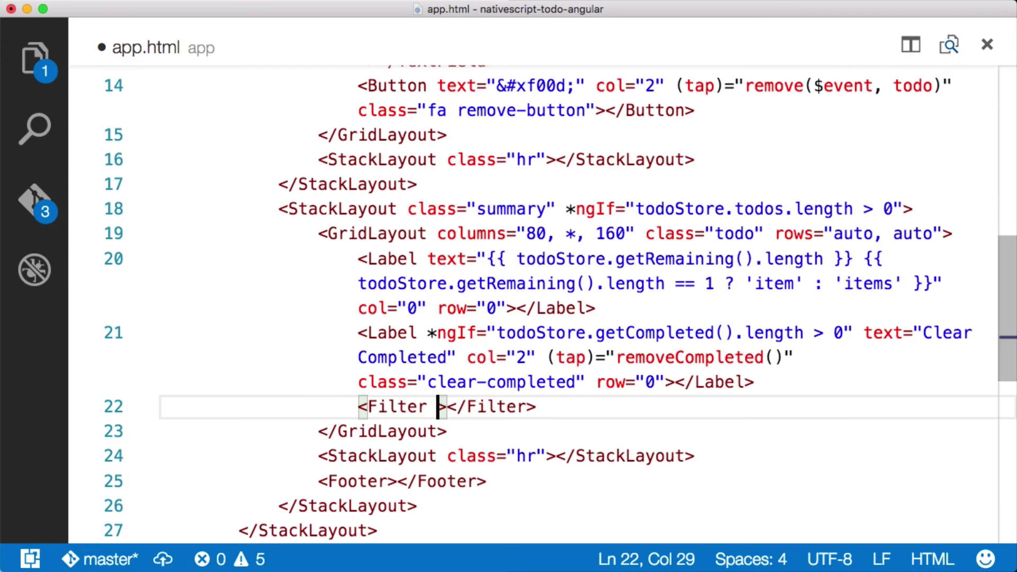
{"action": "type", "text": "f"}
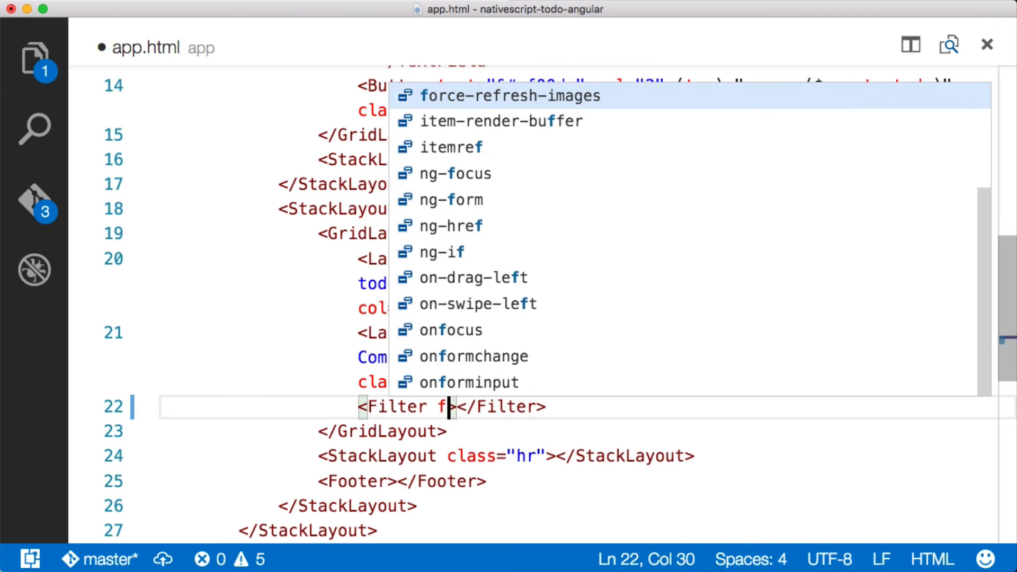
{"action": "key", "text": "BackSpace"}
{"action": "type", "text": "(filterChan"}
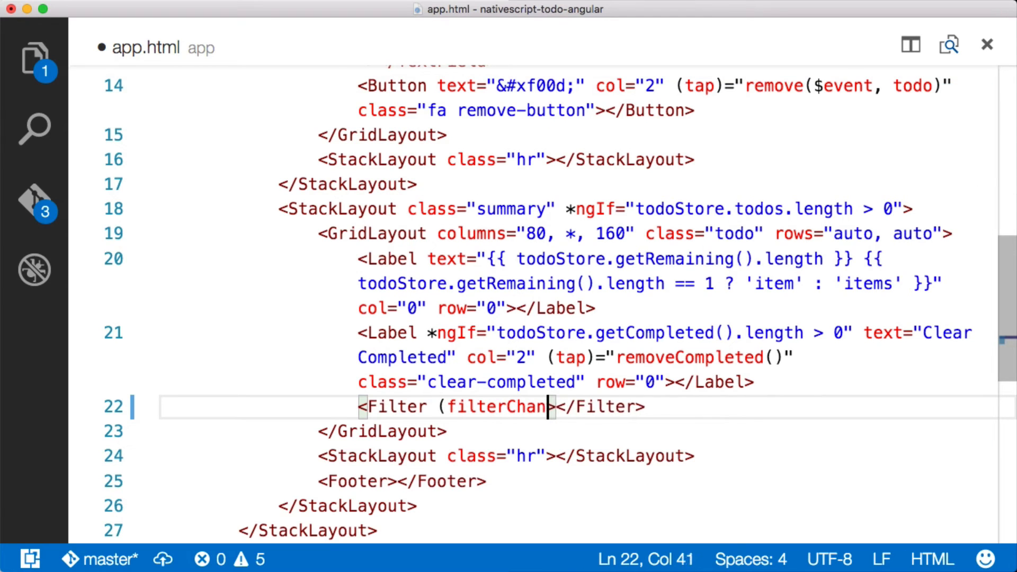
{"action": "type", "text": "ge)="}
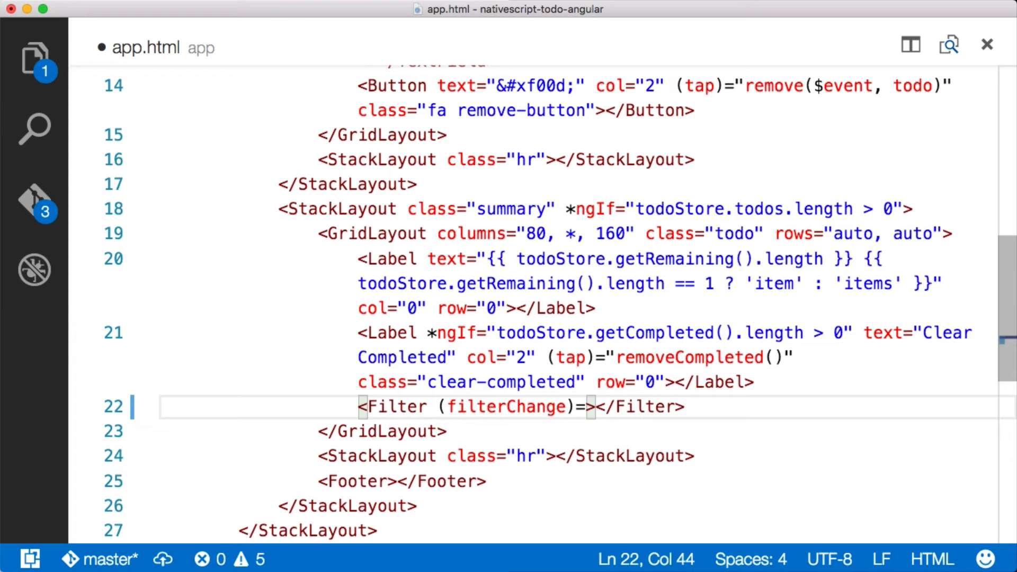
{"action": "type", "text": "\"compl"}
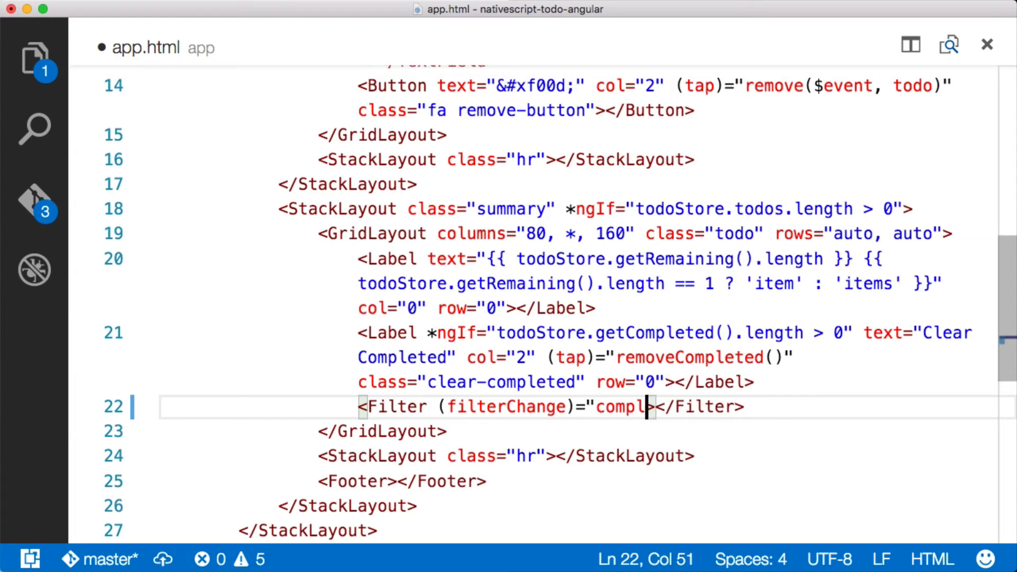
{"action": "type", "text": "etedFilterChange("}
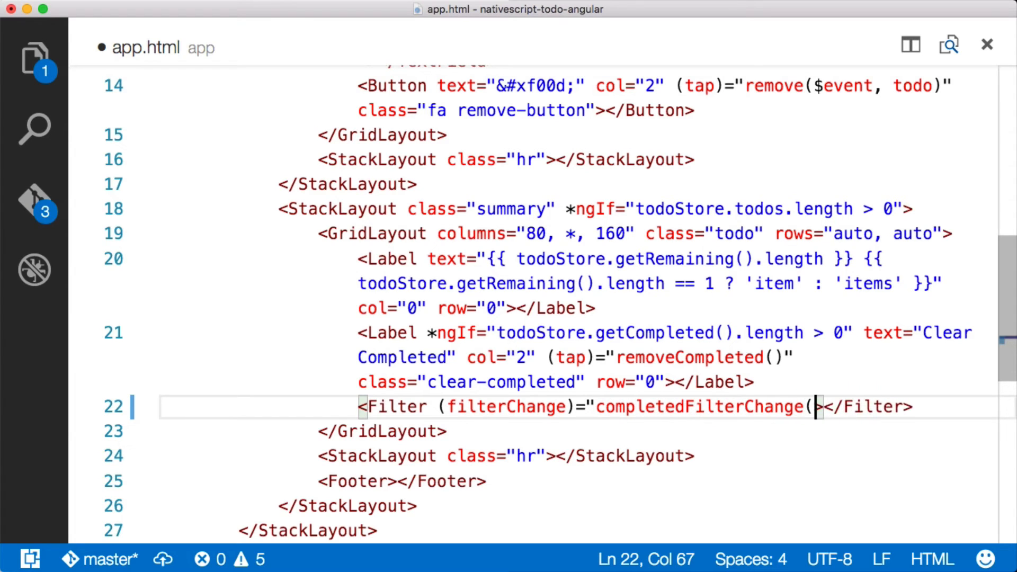
{"action": "type", "text": "$event)"}
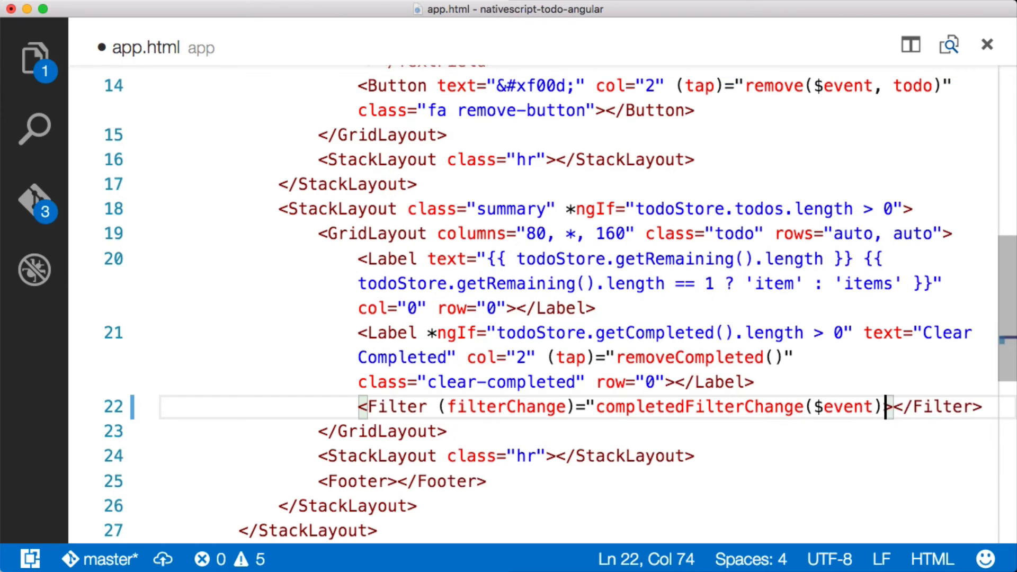
{"action": "type", "text": "\""}
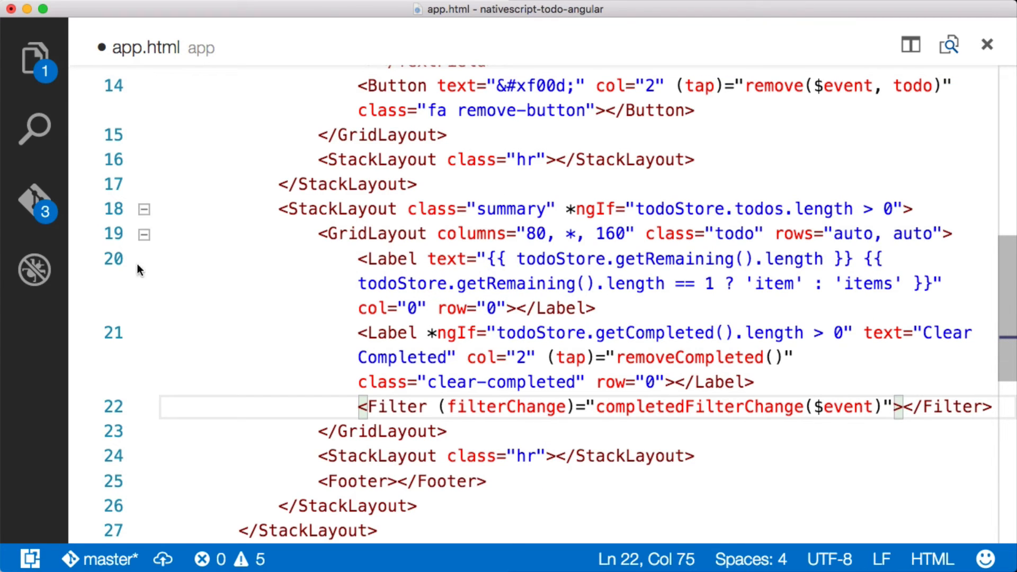
{"action": "double_click", "coordinate": [517, 406]}
{"action": "key", "text": "super+s"}
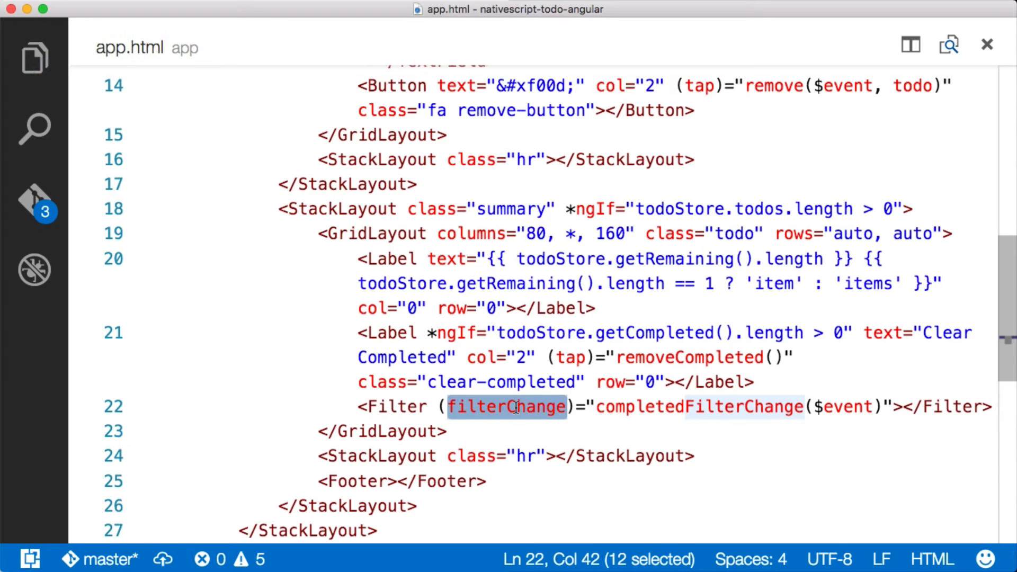
Switch to app.component.ts and delete the old filterChange method.
{"action": "key", "text": "super+p"}
{"action": "key", "text": "Down"}
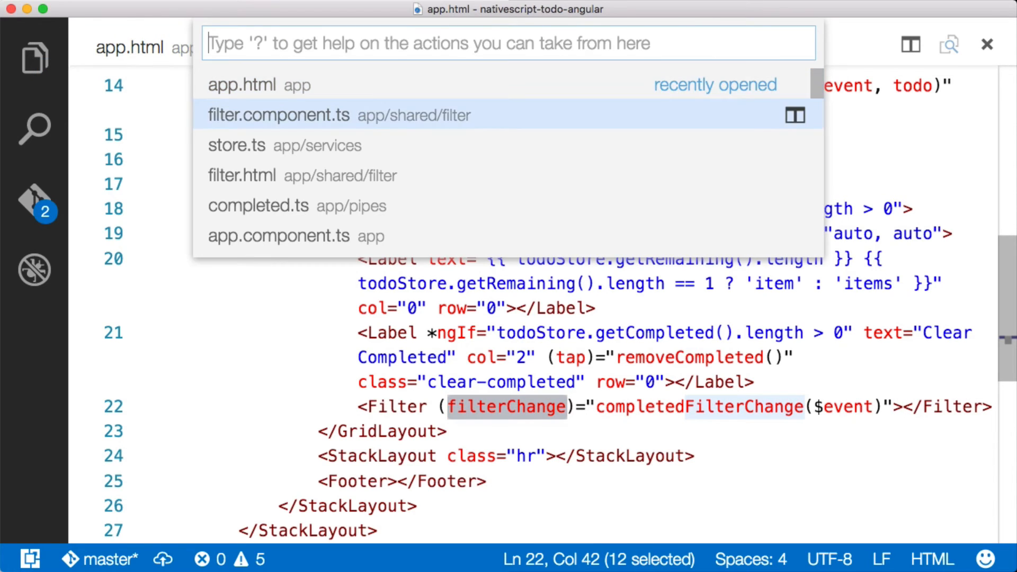
{"action": "key", "text": "Down"}
{"action": "key", "text": "Down"}
{"action": "key", "text": "Down"}
{"action": "key", "text": "Down"}
{"action": "key", "text": "Return"}
{"action": "key", "text": "super+shift+z"}
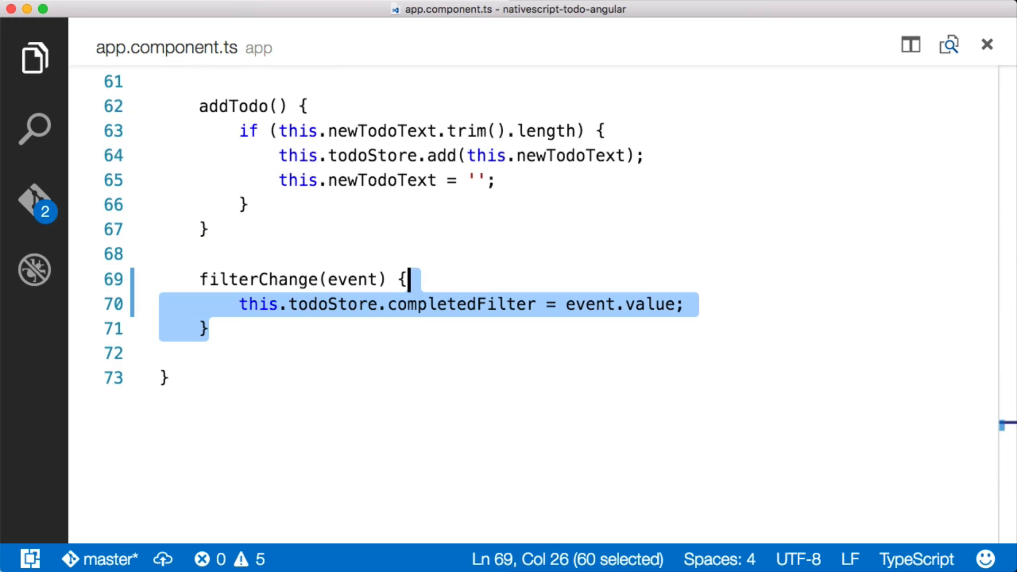
{"action": "key", "text": "BackSpace"}
{"action": "type", "text": "compl"}
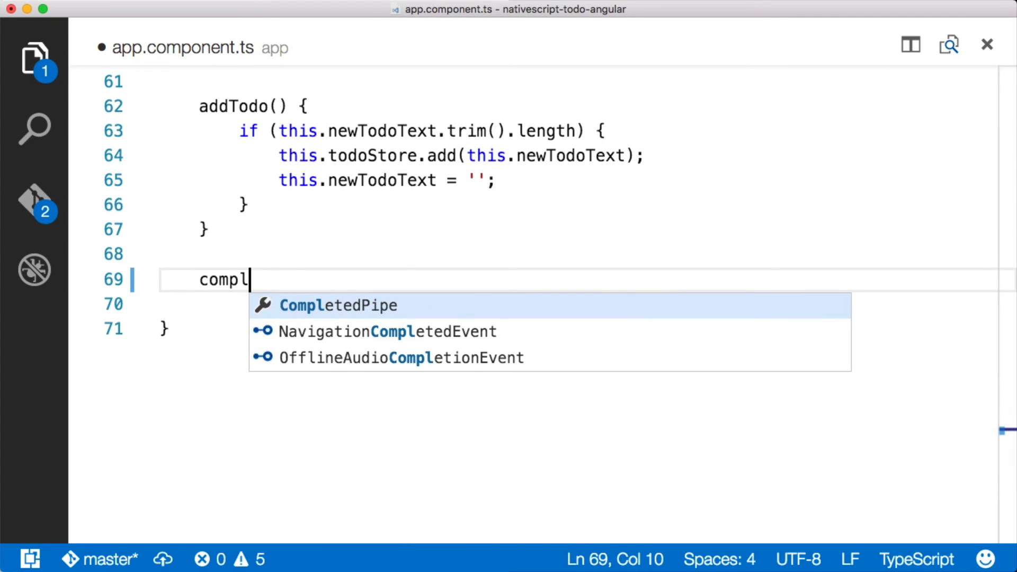
{"action": "type", "text": "etedFilterChan"}
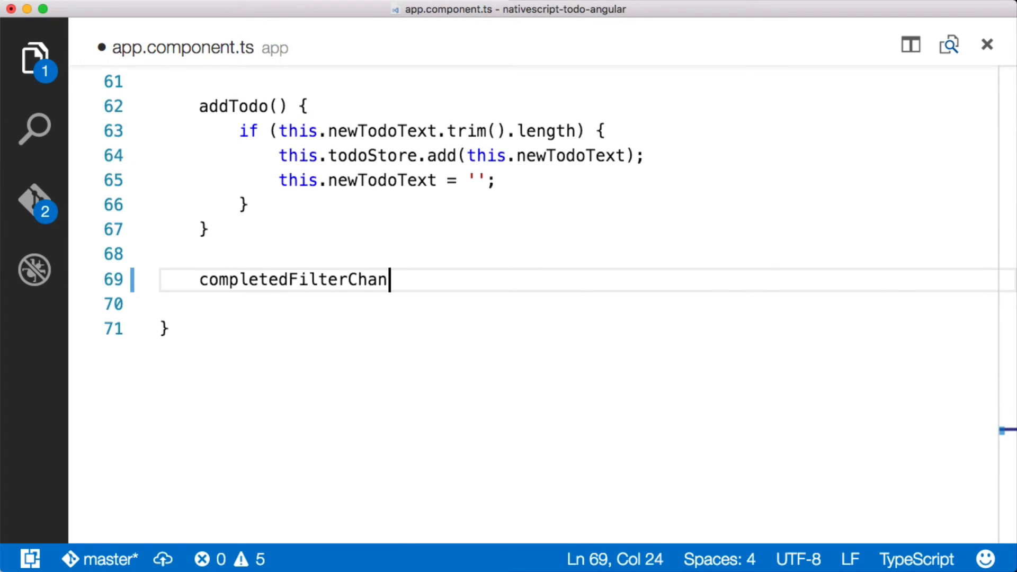
{"action": "type", "text": "ge()event) {"}
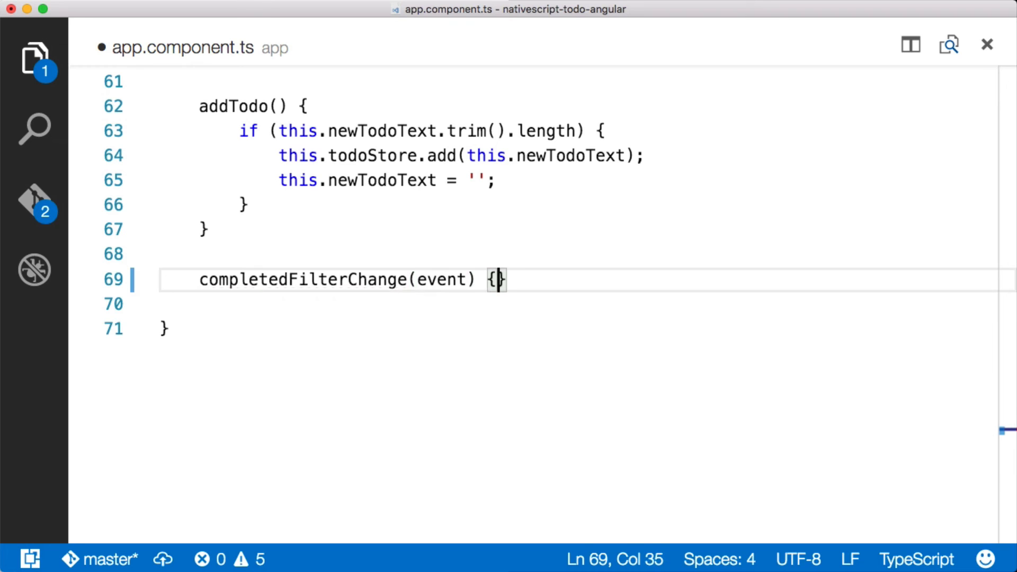
Write completedFilterChange(event: any) whose body starts this.todoStore.completedFilter =.
{"action": "key", "text": "Return"}
{"action": "key", "text": "Up"}
{"action": "key", "text": "Left"}
{"action": "key", "text": "Left"}
{"action": "key", "text": "Left"}
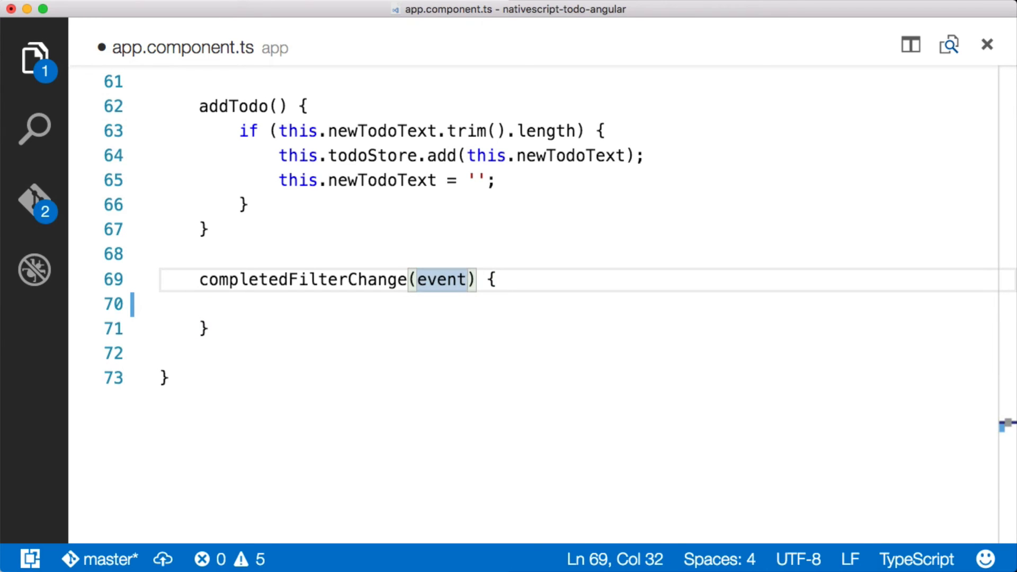
{"action": "type", "text": ": any"}
{"action": "key", "text": "Escape"}
{"action": "key", "text": "Down"}
{"action": "key", "text": "super+s"}
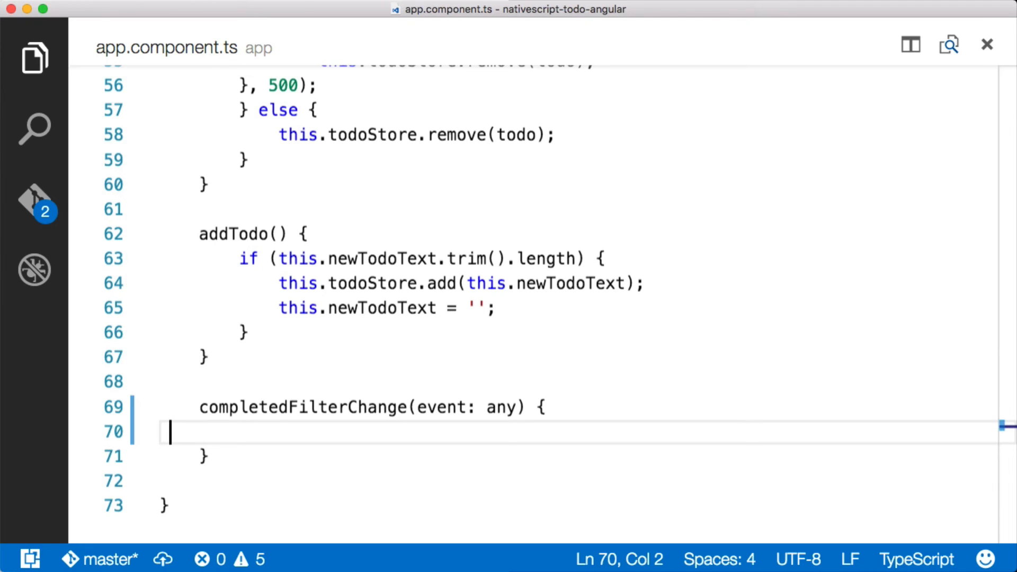
{"action": "key", "text": "Tab"}
{"action": "key", "text": "Tab"}
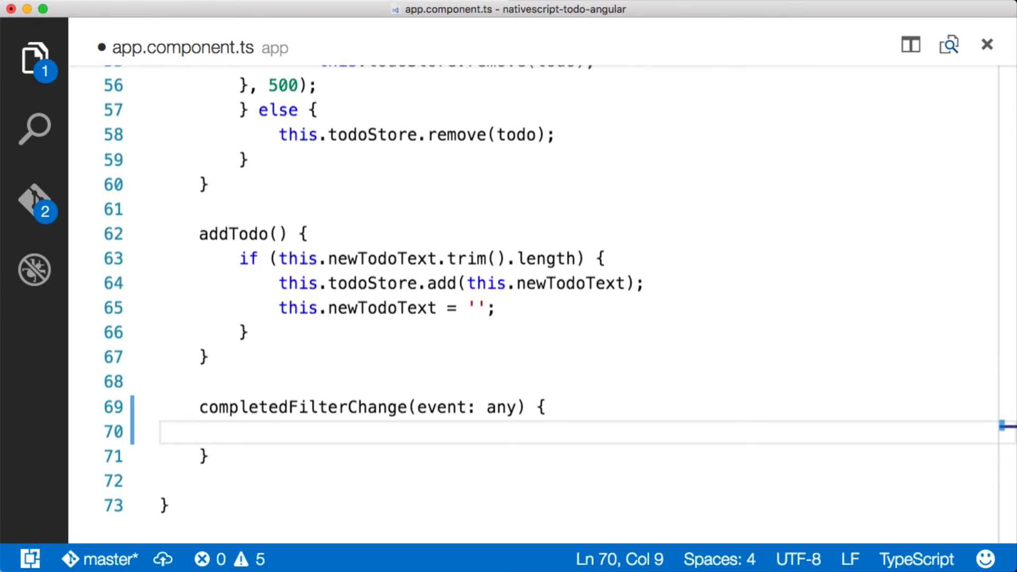
{"action": "type", "text": "this.to"}
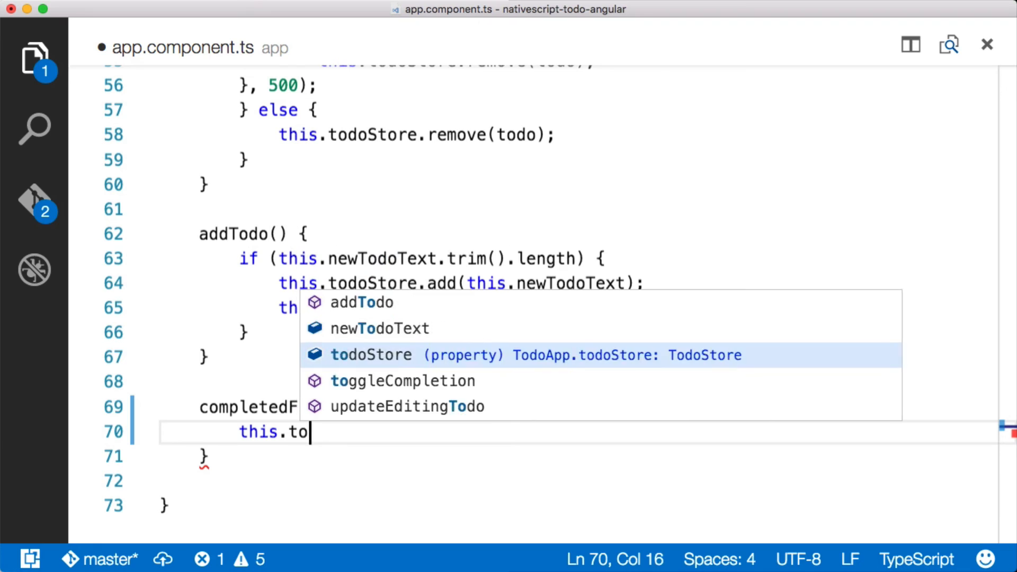
{"action": "type", "text": "doStore."}
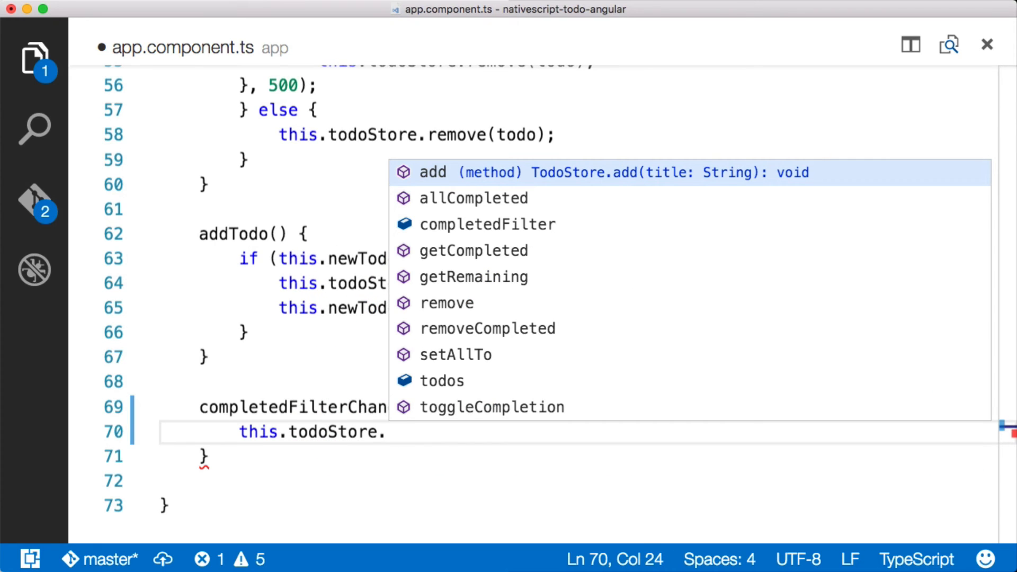
{"action": "type", "text": "c"}
{"action": "key", "text": "Tab"}
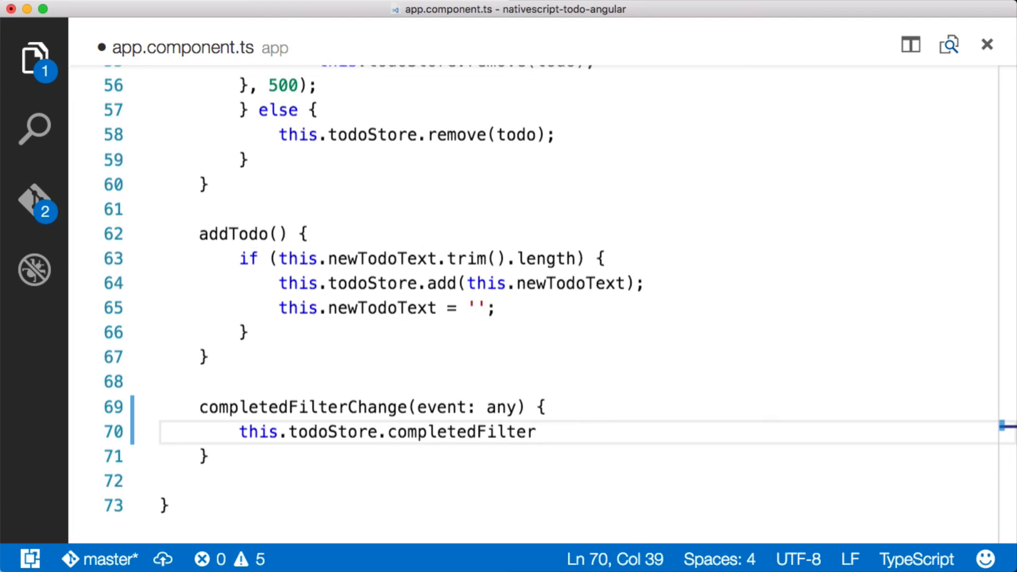
{"action": "type", "text": " = event.valu"}
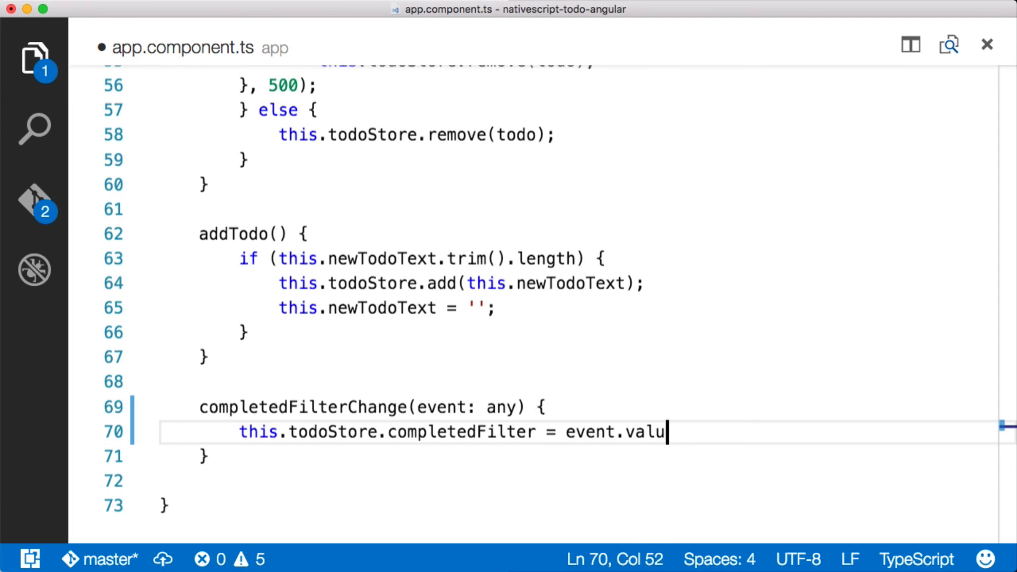
{"action": "type", "text": "e;"}
Finish the assignment with event.value and save app.component.ts.
{"action": "key", "text": "super+s"}
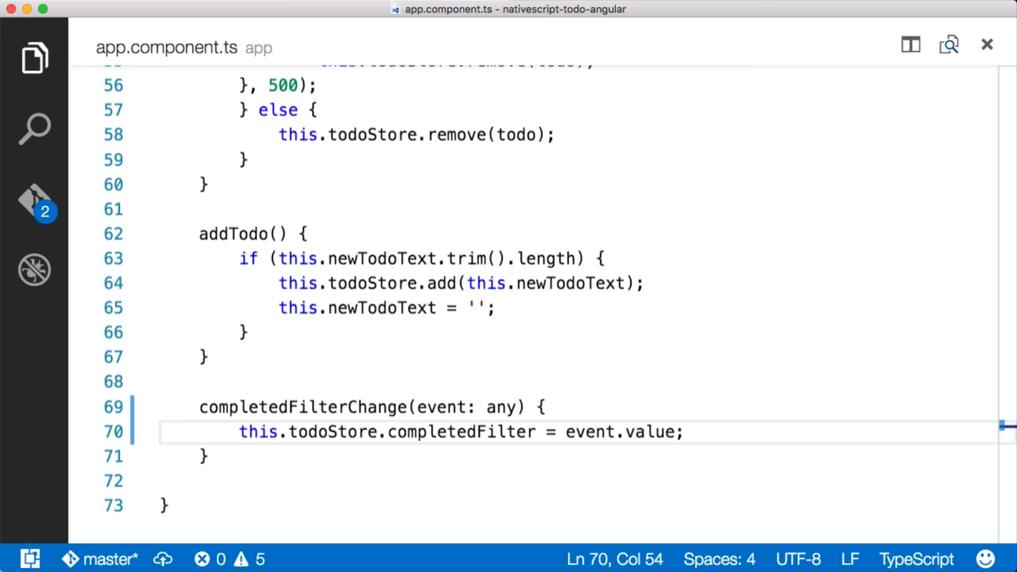
Switch to Genymotion and filter the todo list by Active, then by Done.
{"action": "key", "text": "super+Tab"}
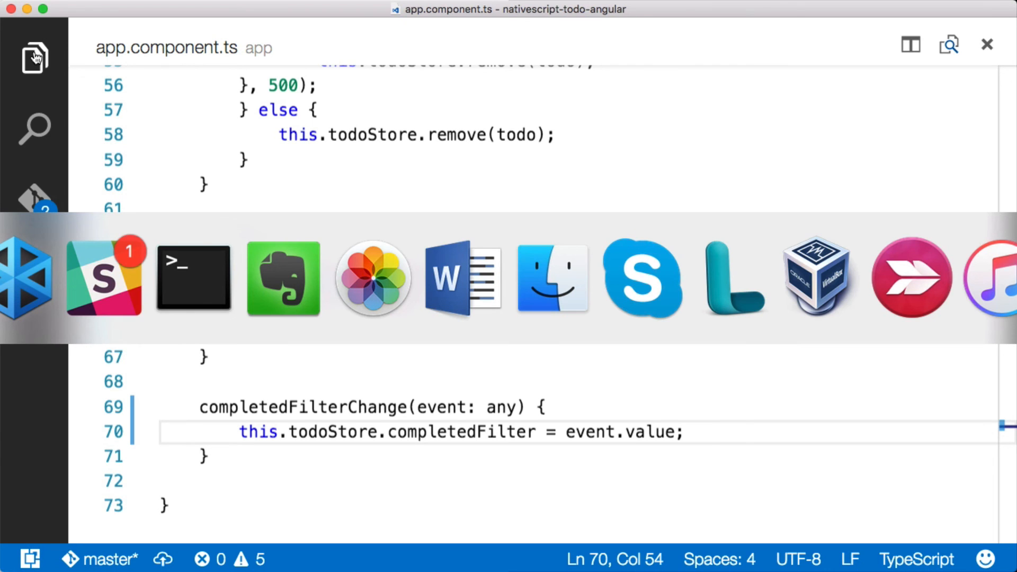
{"action": "key", "text": "super+Tab"}
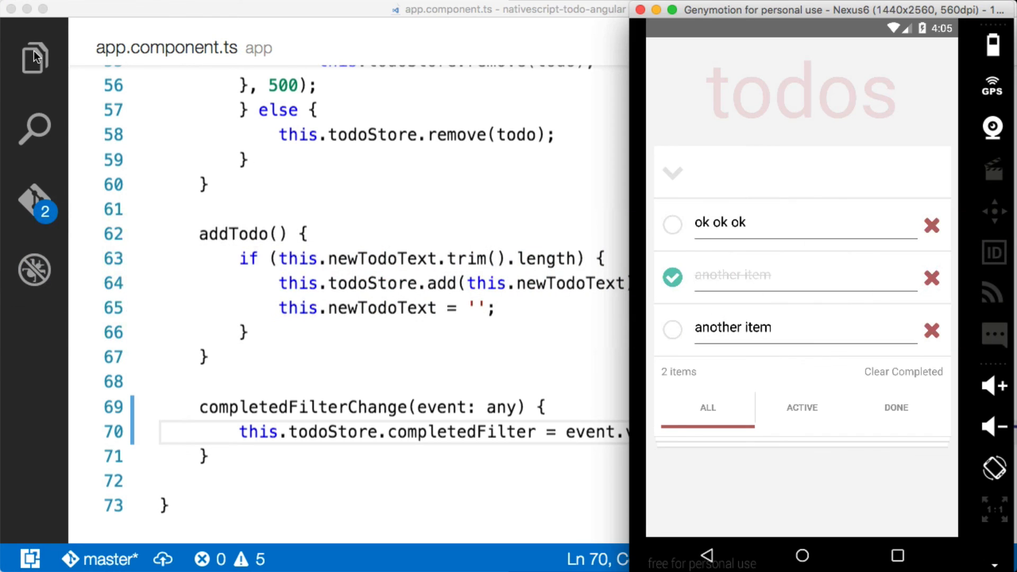
{"action": "left_click", "coordinate": [803, 408]}
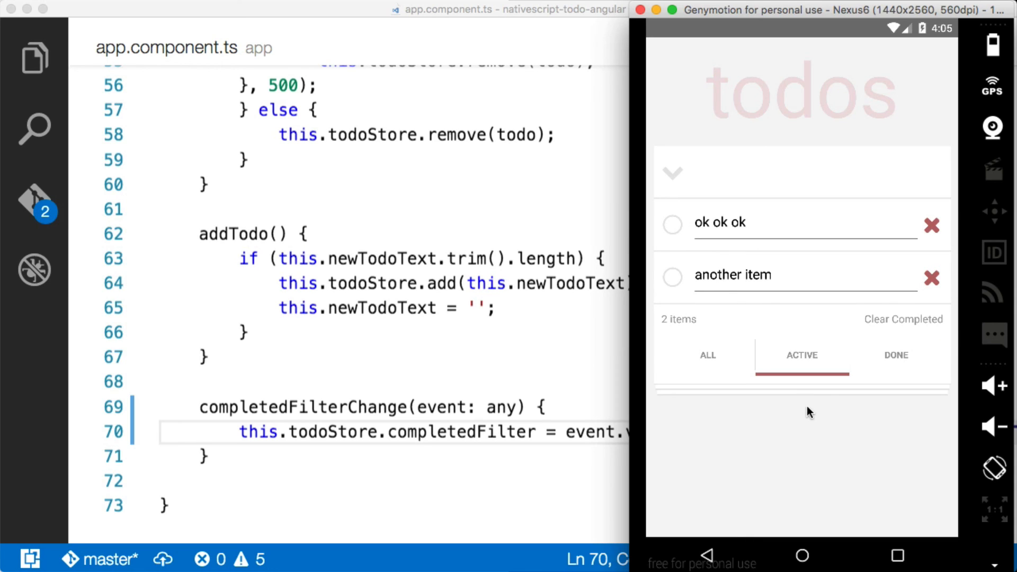
{"action": "left_click", "coordinate": [896, 354]}
Add 'a new item', show Active todos and tick the new item as completed.
{"action": "left_click", "coordinate": [806, 183]}
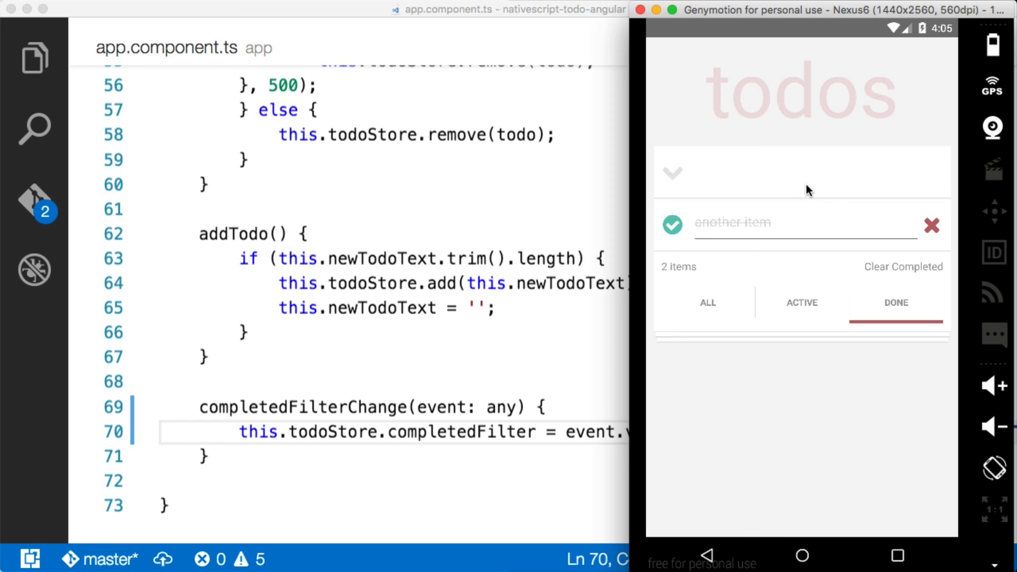
{"action": "type", "text": "a new item"}
{"action": "key", "text": "Return"}
{"action": "left_click", "coordinate": [807, 301]}
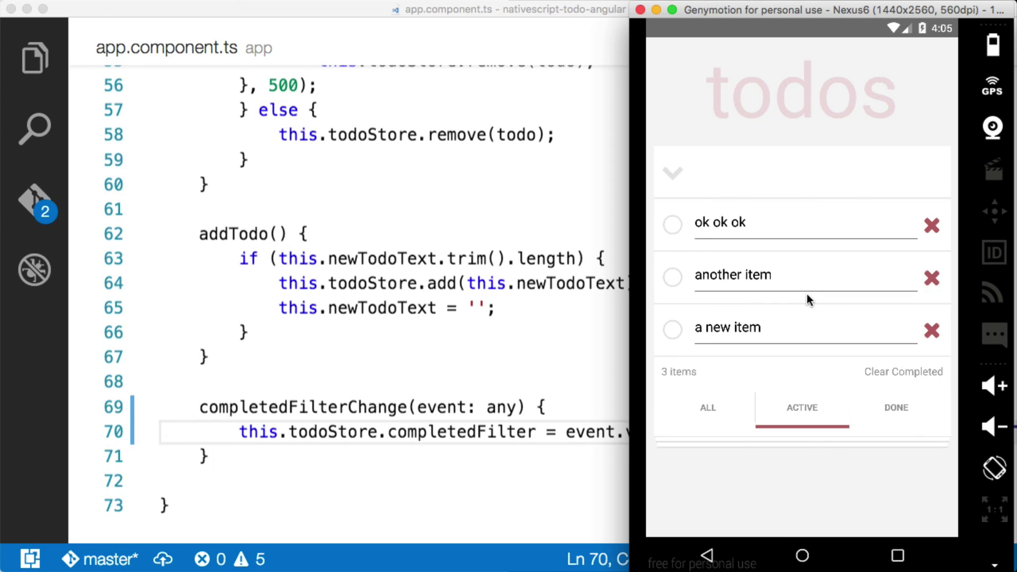
{"action": "left_click", "coordinate": [672, 328]}
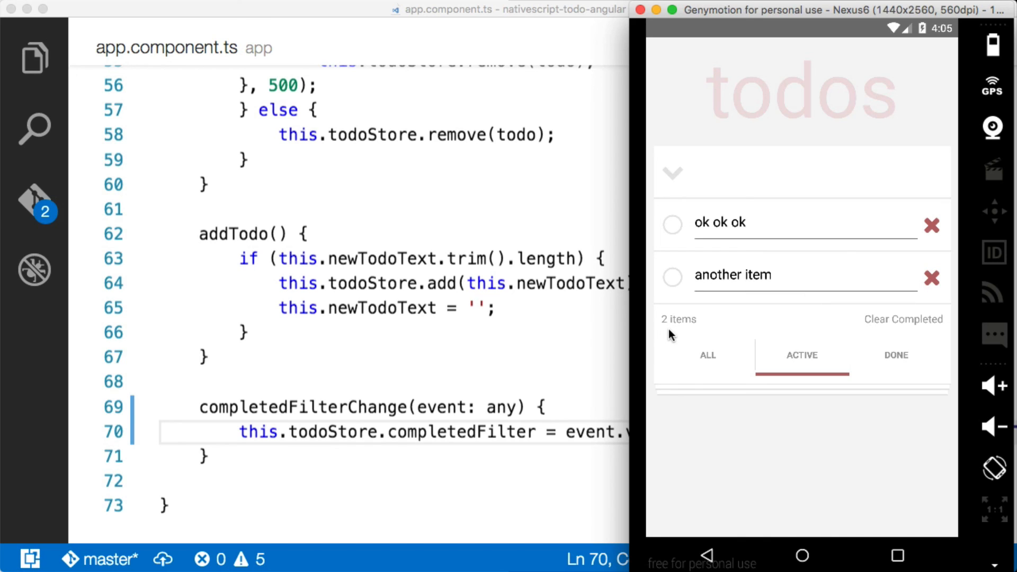